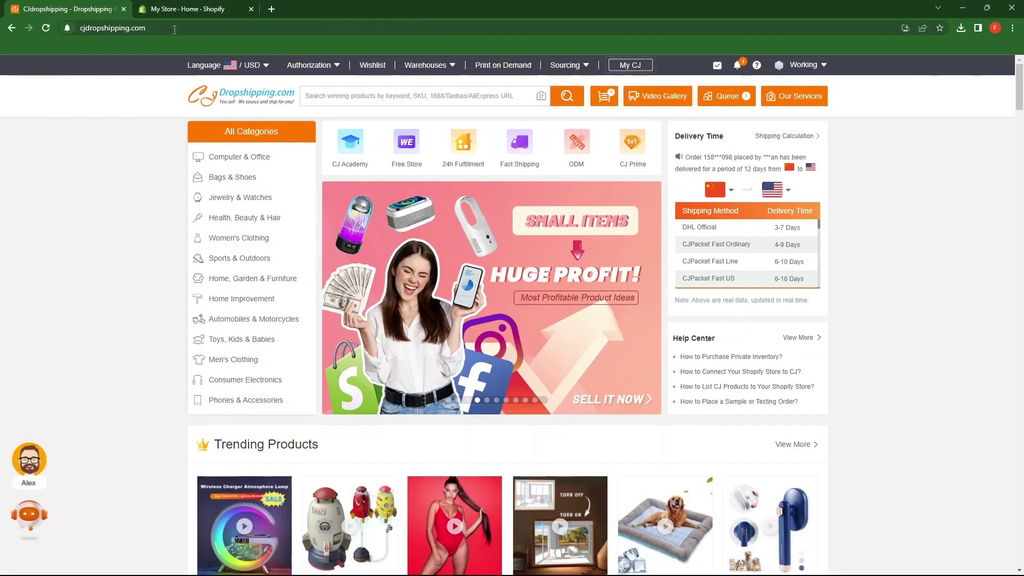
# Step: Inspect the CJdropshipping and Shopify web addresses, then return to the CJdropshipping homepage
pyautogui.click(173, 30)
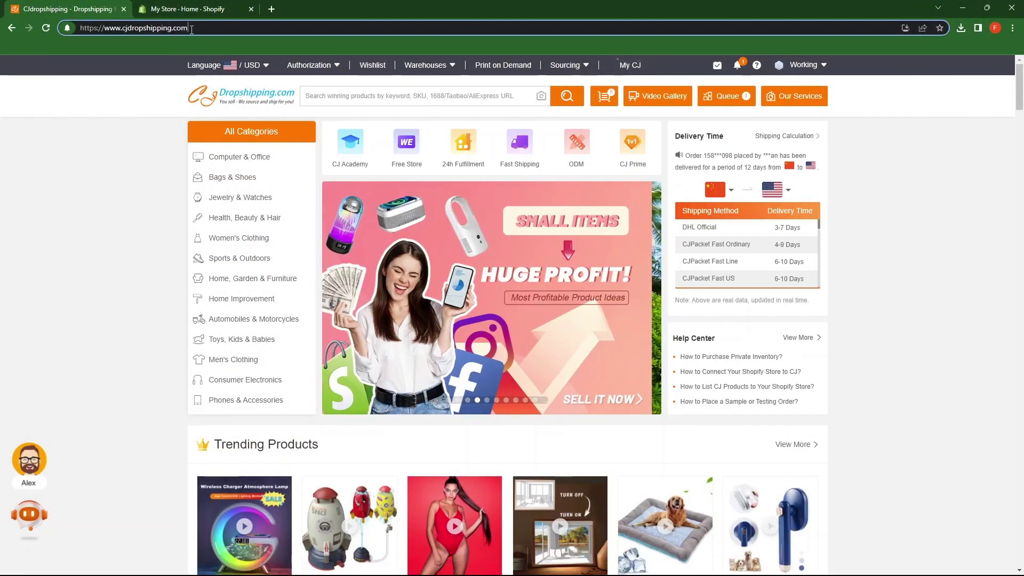
pyautogui.moveTo(189, 30); pyautogui.dragTo(123, 30)
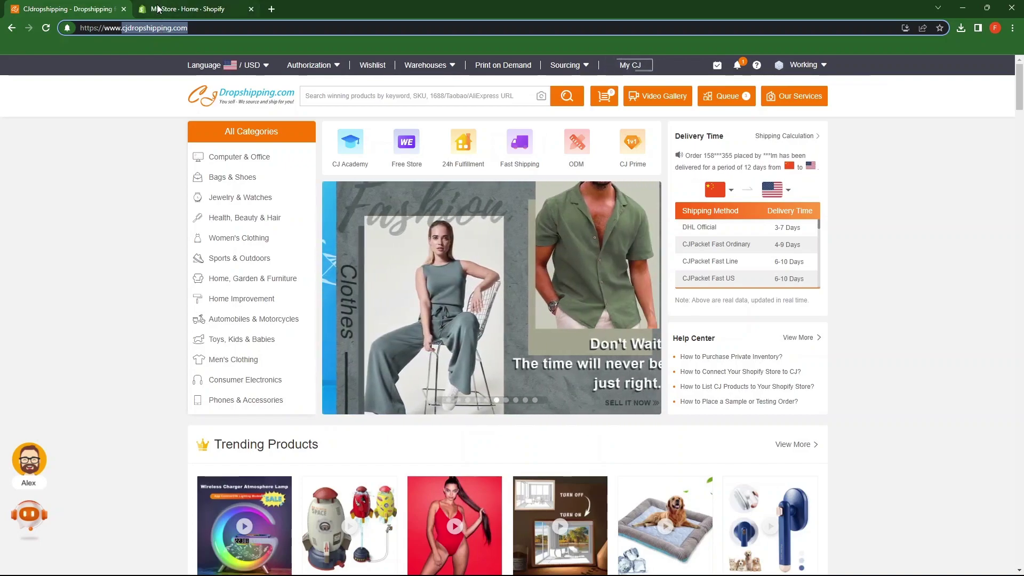
pyautogui.click(158, 8)
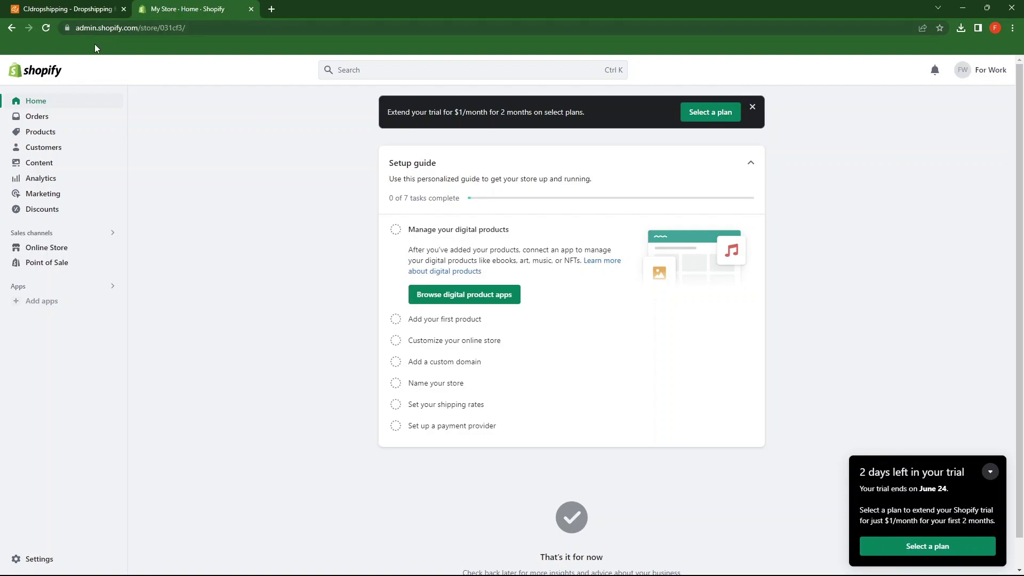
pyautogui.doubleClick(99, 27)
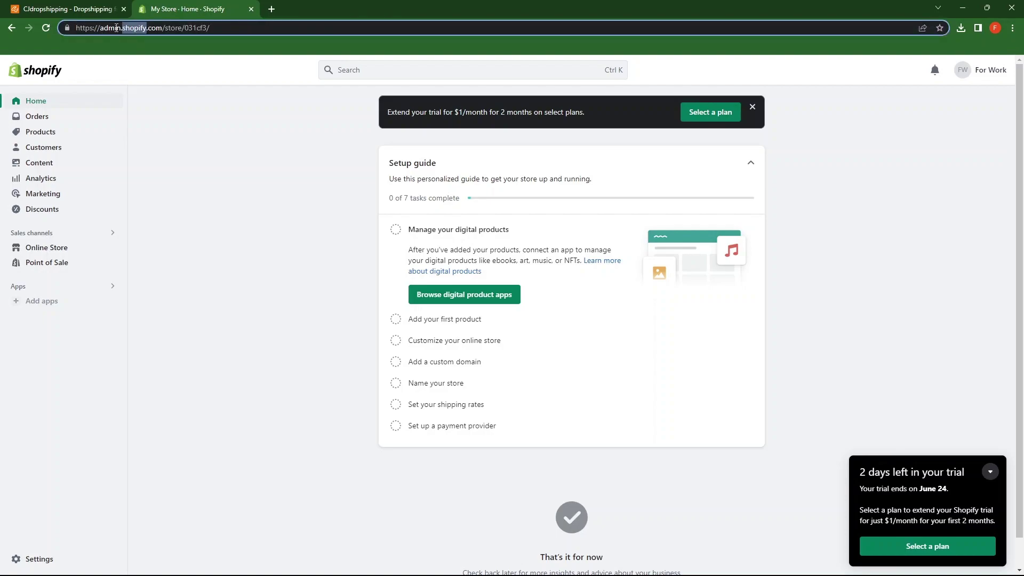
pyautogui.click(121, 28)
pyautogui.click(140, 77)
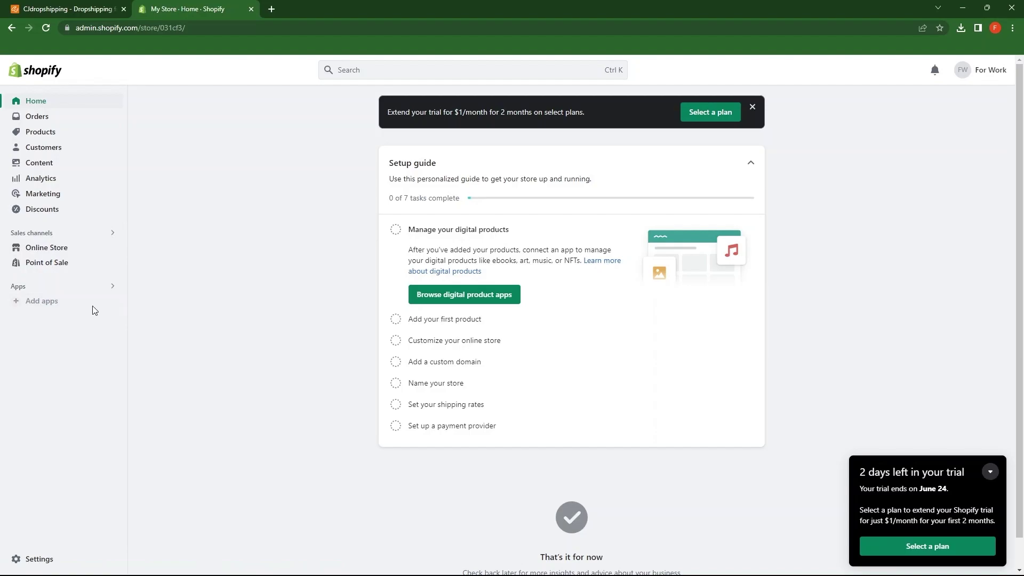
pyautogui.click(12, 7)
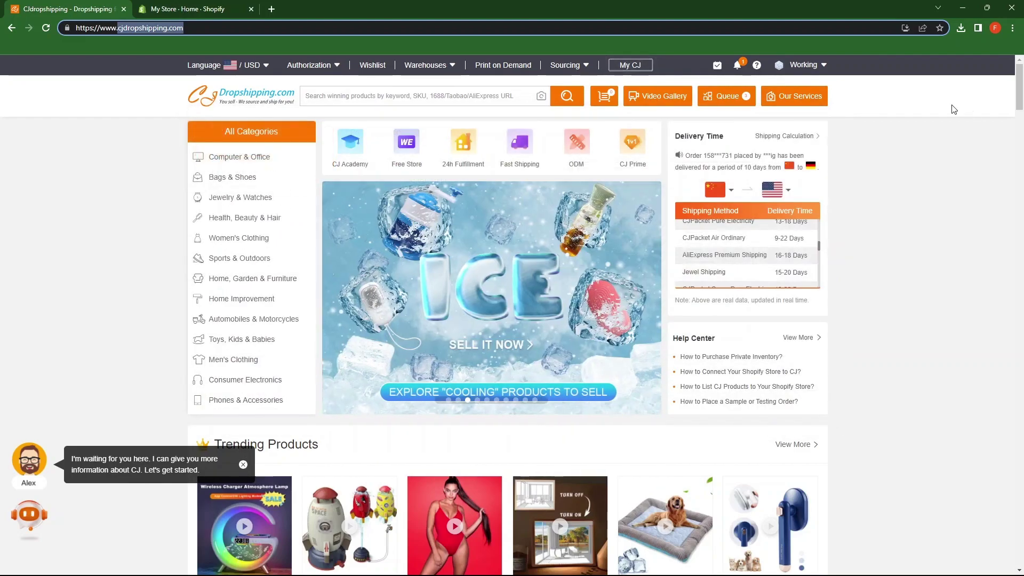
pyautogui.scroll(-2, 891, 132)
pyautogui.scroll(-1, 892, 133)
pyautogui.scroll(-1, 891, 132)
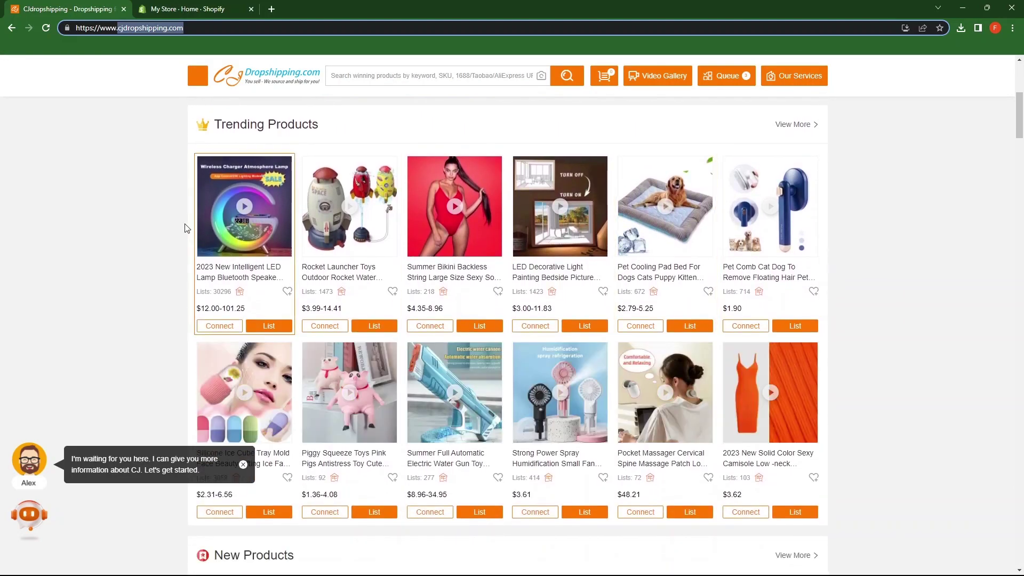
pyautogui.scroll(-2, 184, 229)
pyautogui.scroll(4, 185, 229)
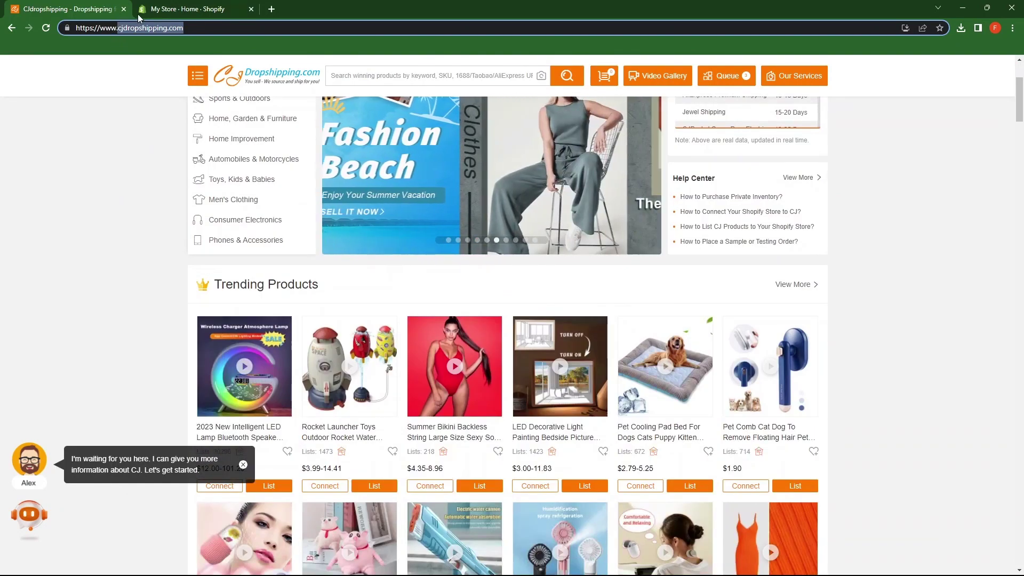
# Step: From the Shopify admin's Add apps list, search the App Store for CJdropshipping
pyautogui.click(203, 11)
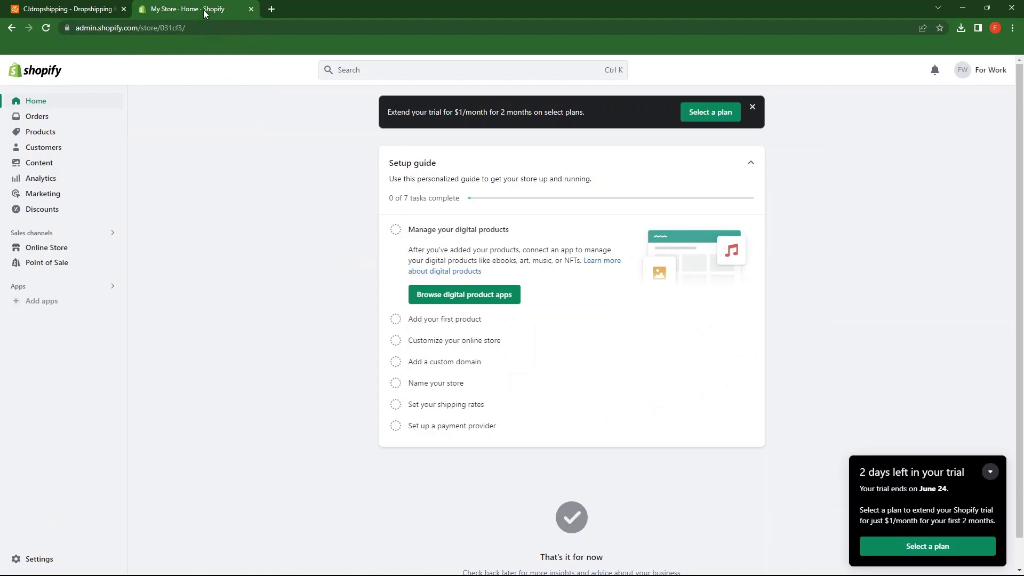
pyautogui.click(33, 303)
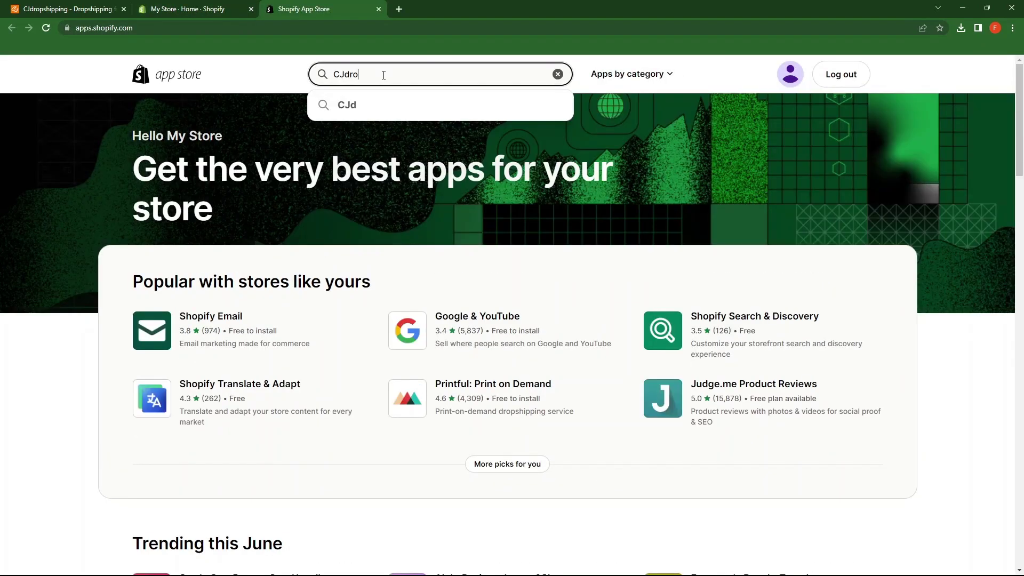
pyautogui.write('pshi')
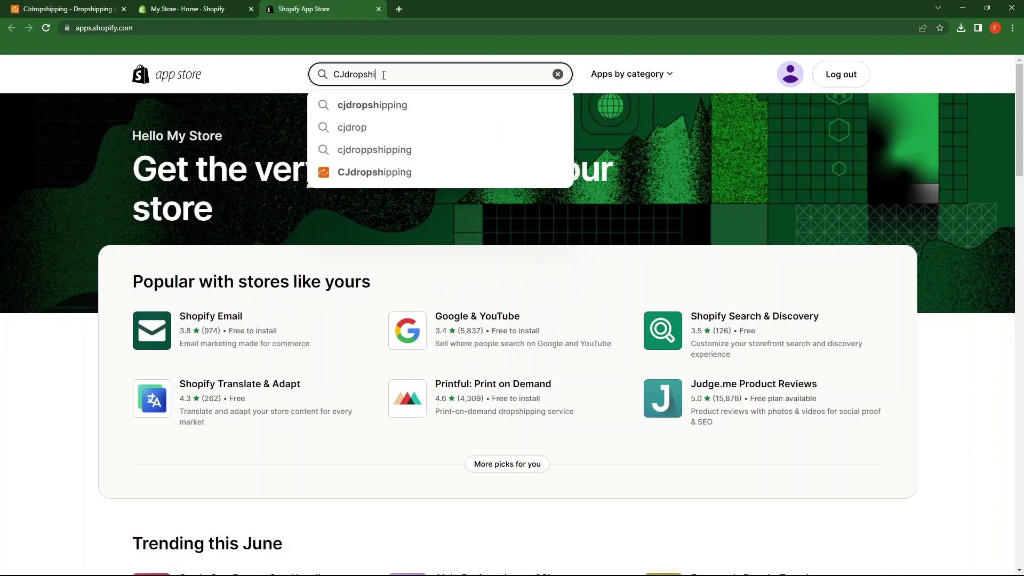
pyautogui.write('pping')
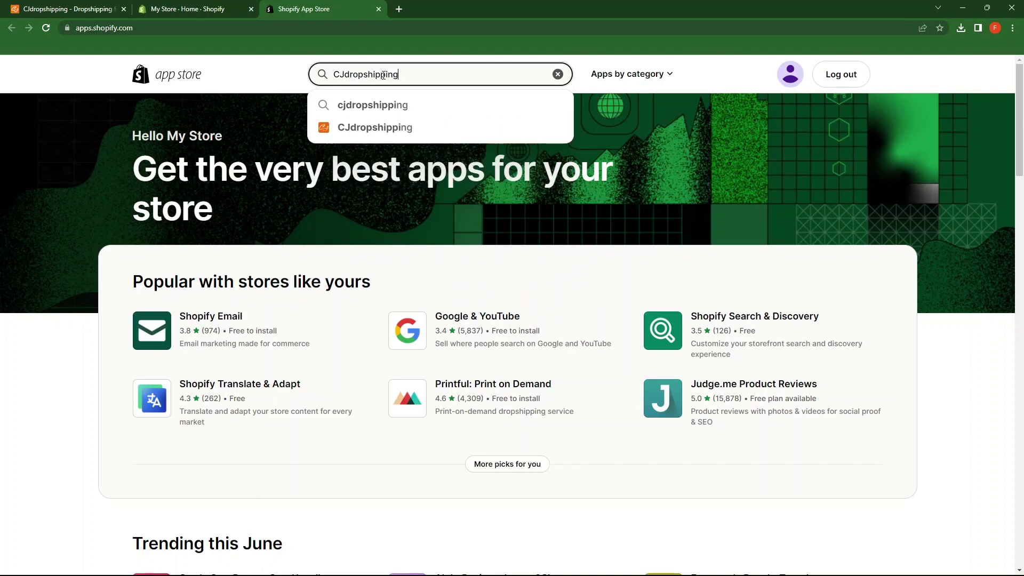
pyautogui.press('Return')
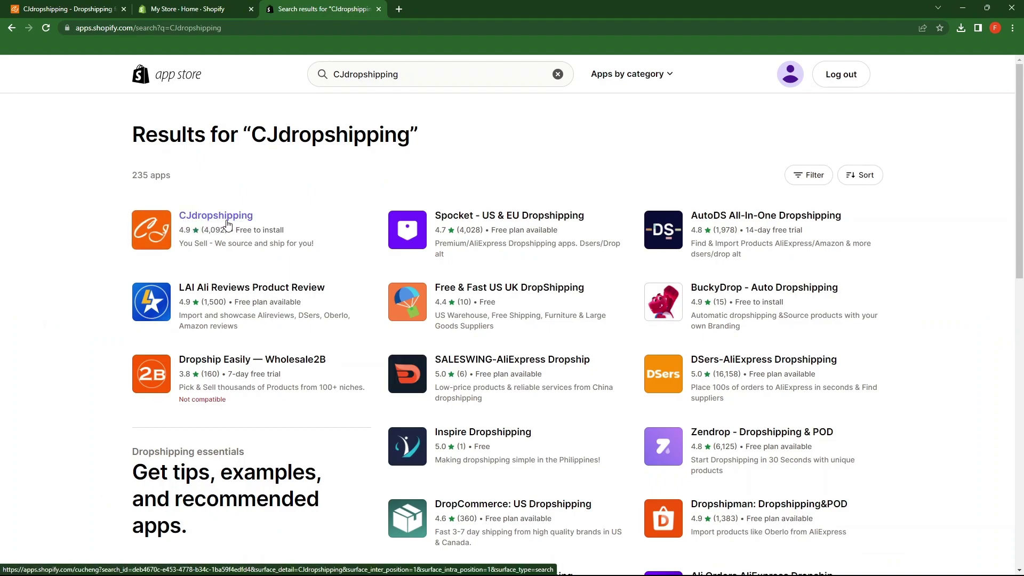
# Step: Open the CJdropshipping result's listing and choose Add app to install it
pyautogui.click(227, 224)
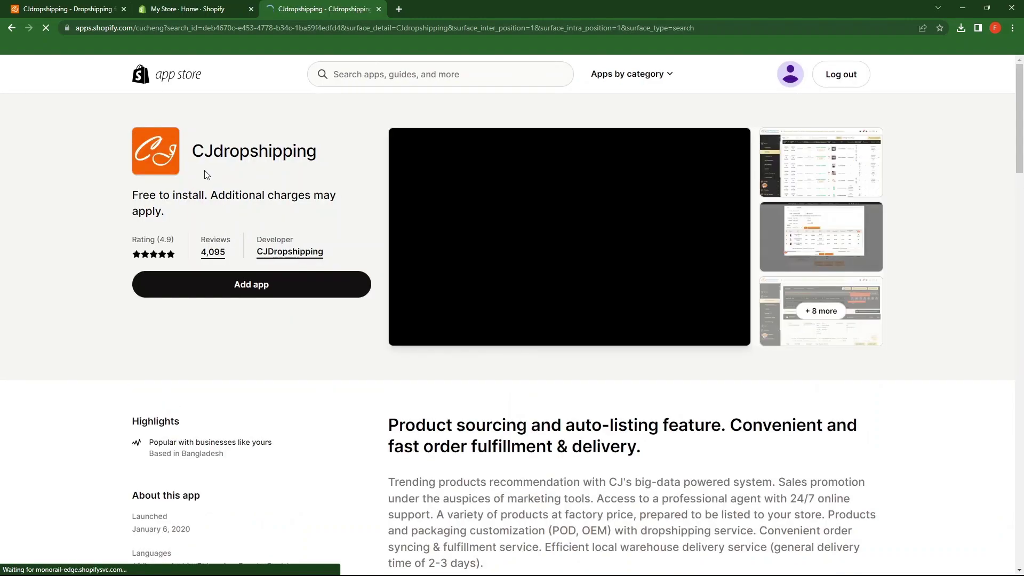
pyautogui.moveTo(247, 149); pyautogui.dragTo(325, 154)
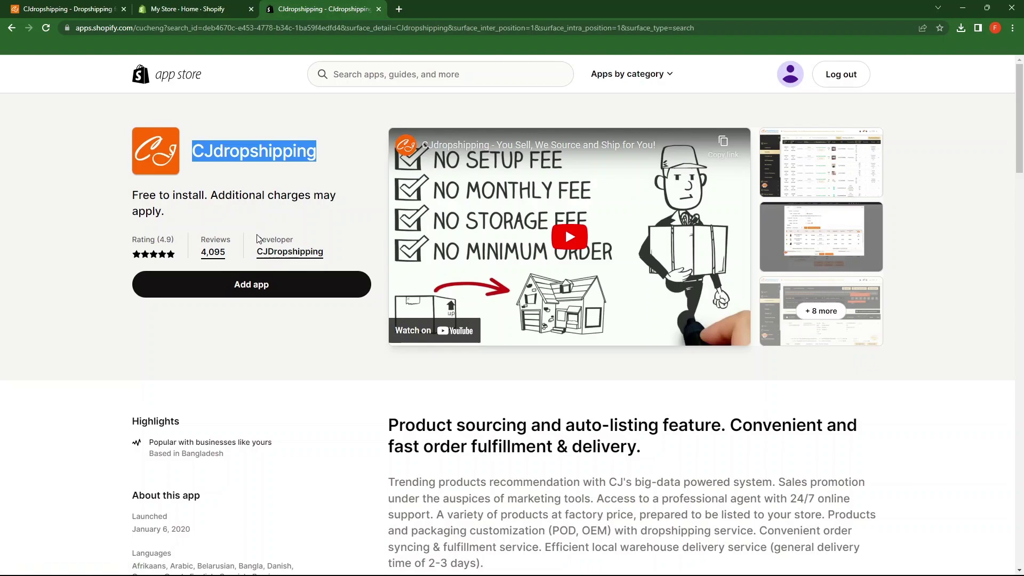
pyautogui.moveTo(257, 240); pyautogui.dragTo(292, 237)
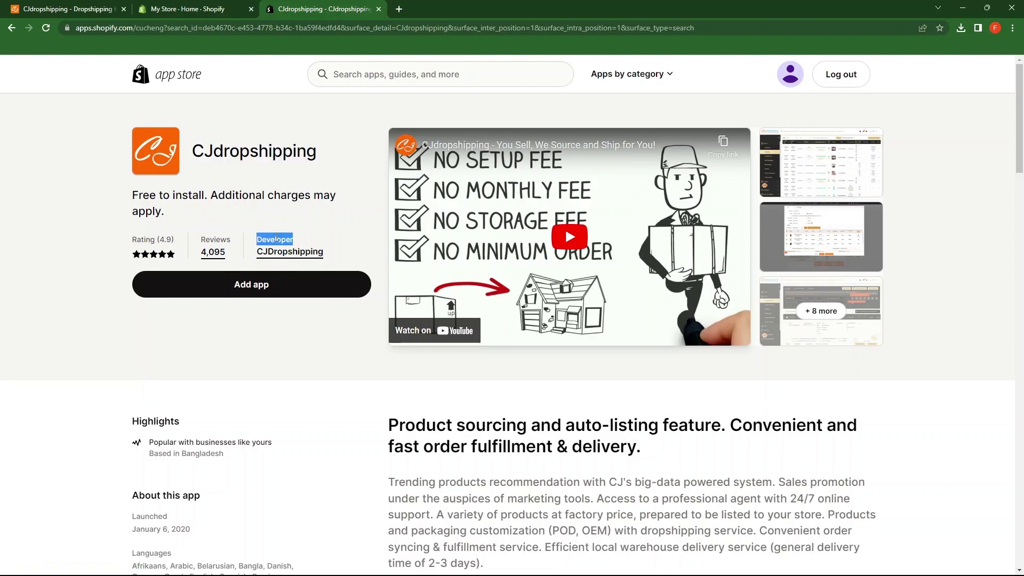
pyautogui.click(259, 282)
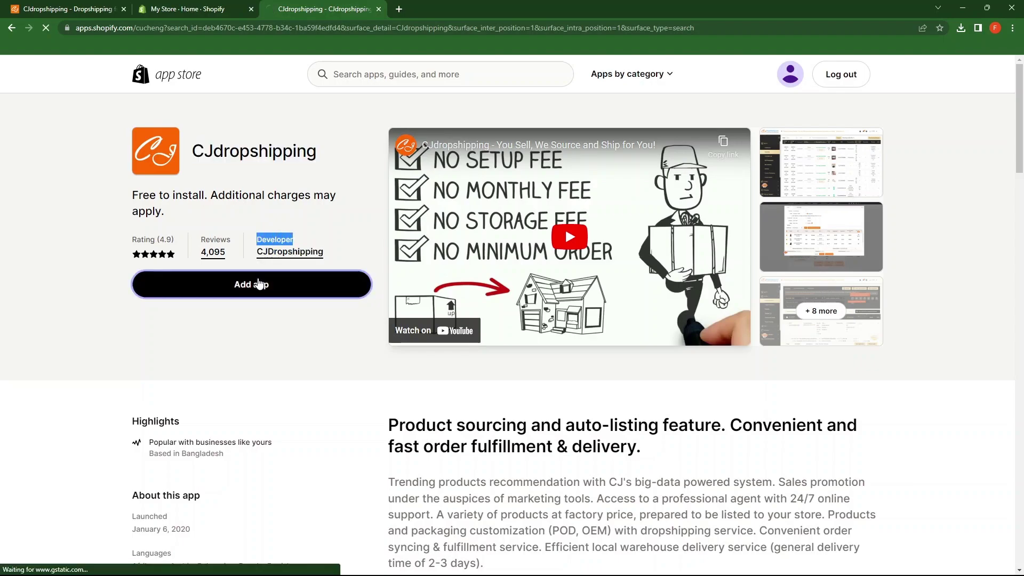
# Step: Approve the CJDropshipping installation on My Store
pyautogui.moveTo(507, 223); pyautogui.dragTo(524, 224)
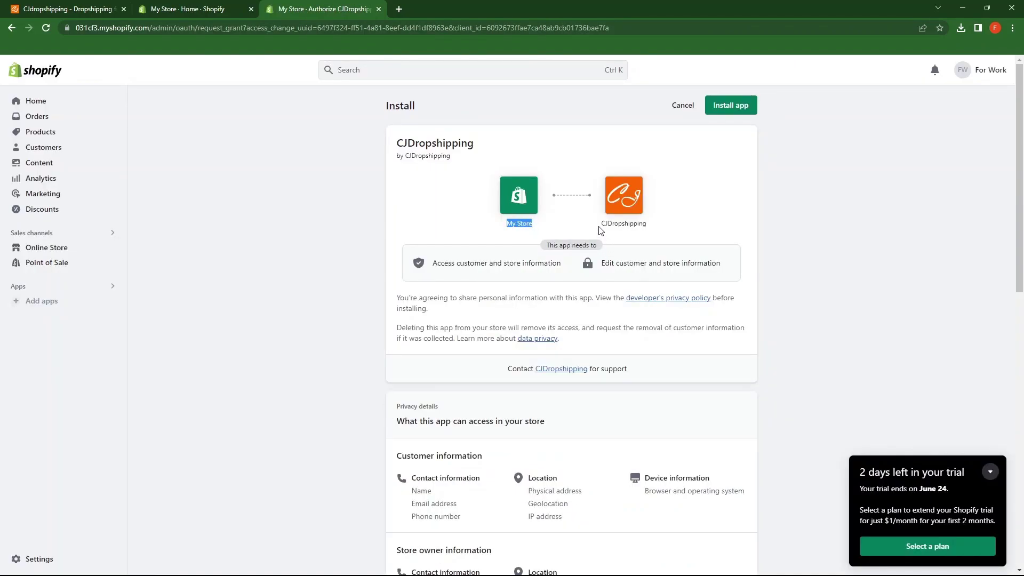
pyautogui.moveTo(602, 225); pyautogui.dragTo(611, 226)
pyautogui.click(740, 111)
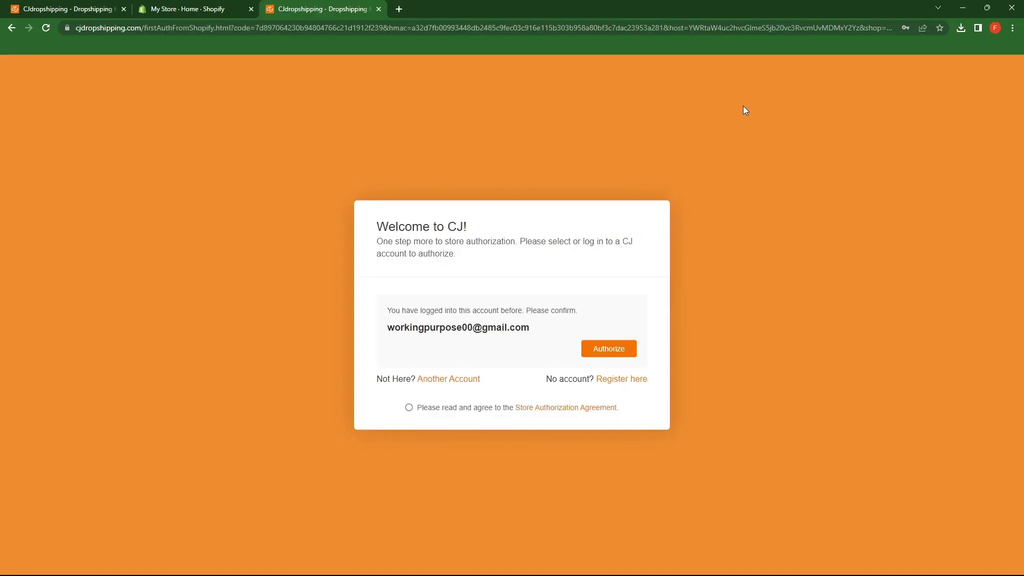
# Step: Authorize the store with the CJ account, accepting the authorization agreement
pyautogui.click(625, 351)
pyautogui.moveTo(426, 306); pyautogui.dragTo(540, 318)
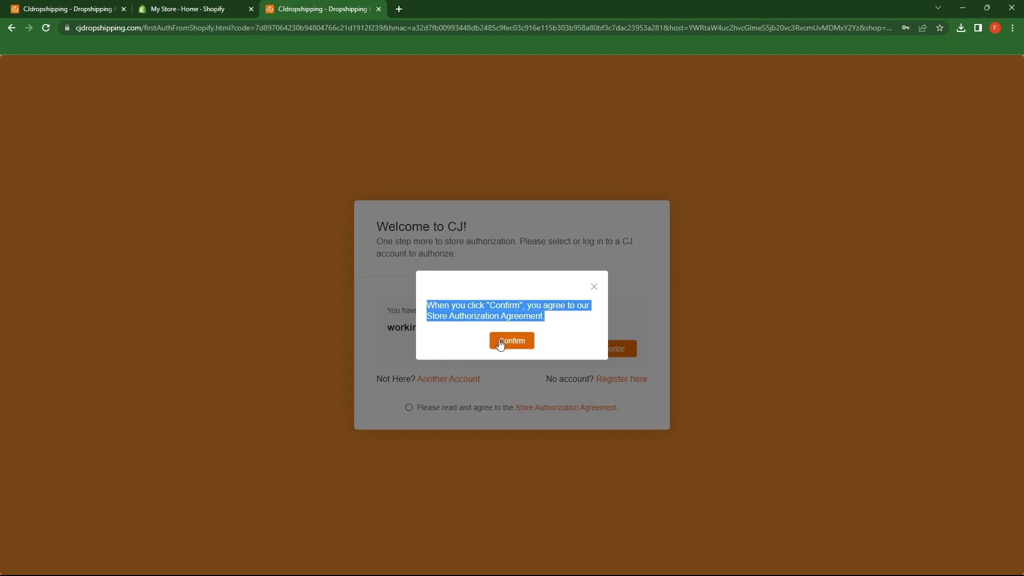
pyautogui.click(521, 345)
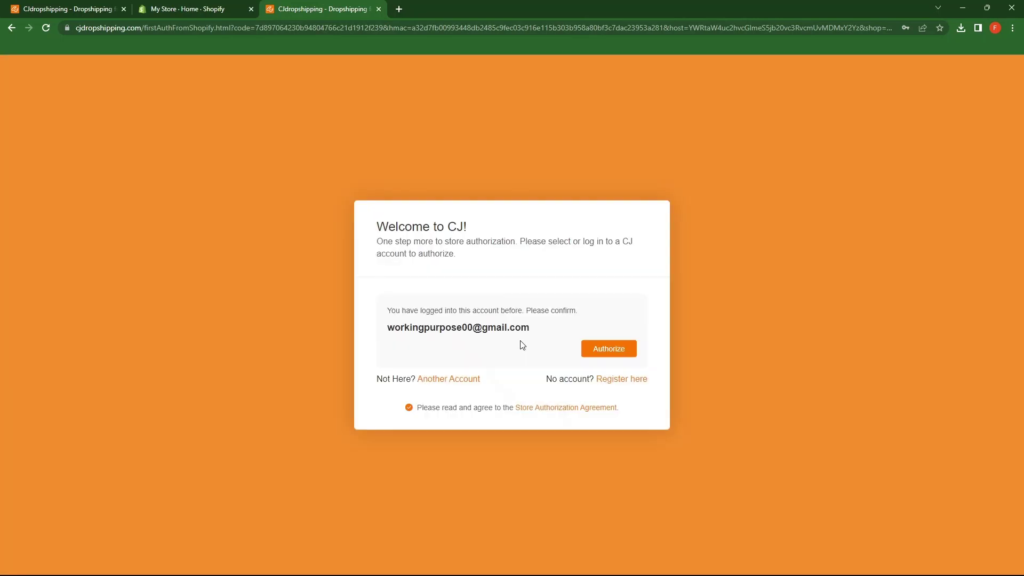
pyautogui.click(611, 353)
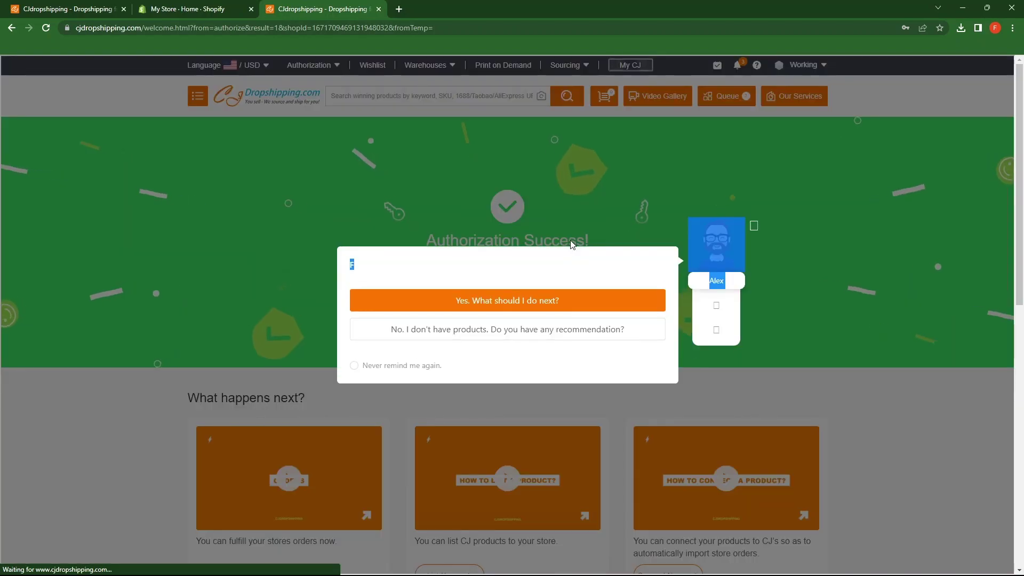
# Step: Close the duplicate CJdropshipping tab and the 'Picked for you' dialog, then reload Shopify home
pyautogui.click(752, 226)
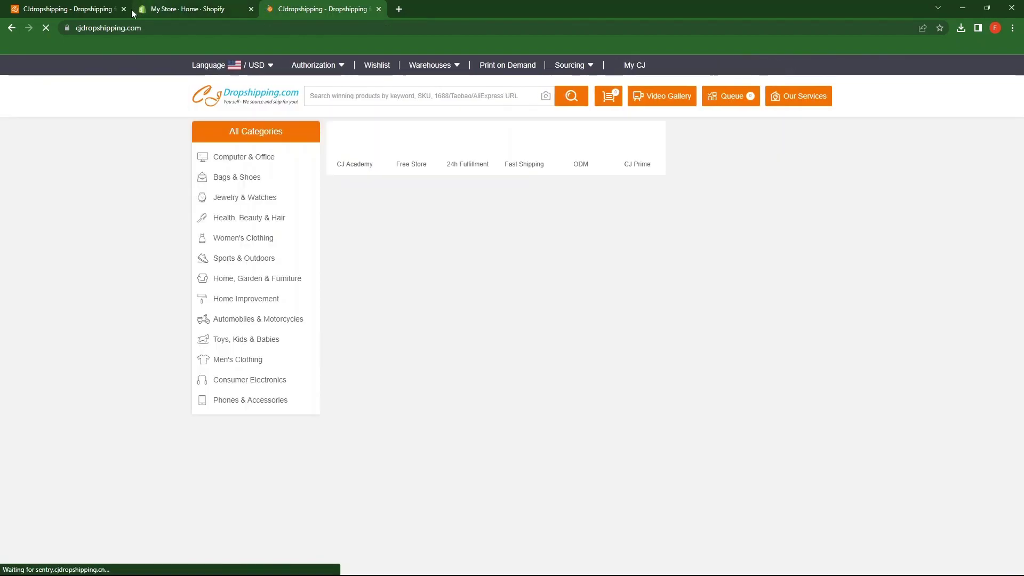
pyautogui.click(121, 12)
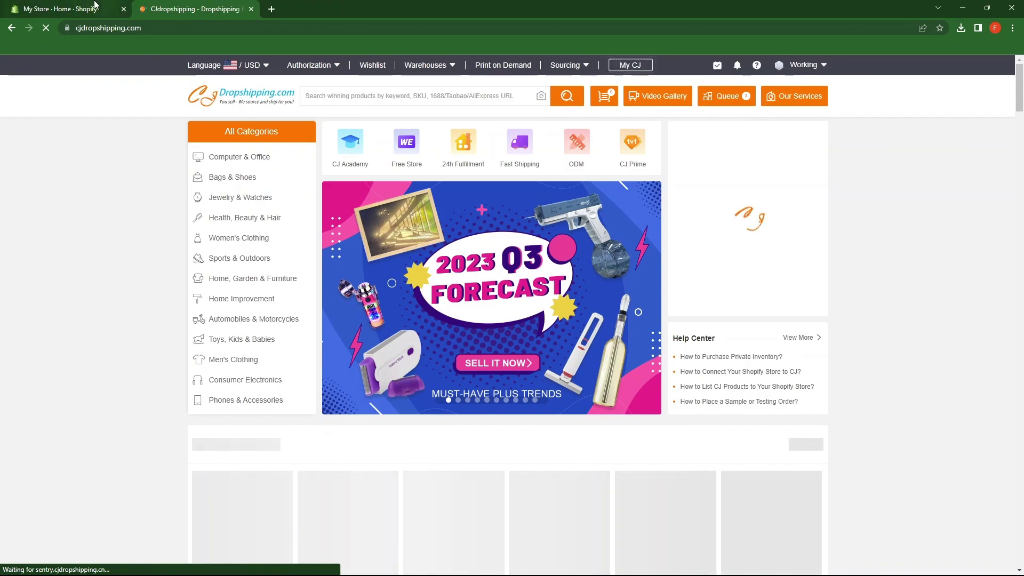
pyautogui.click(94, 9)
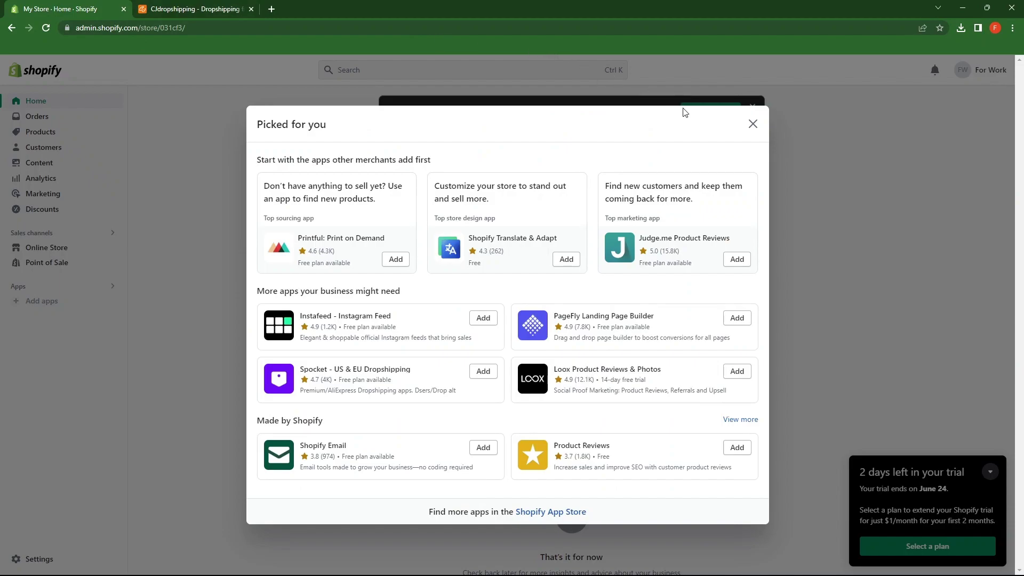
pyautogui.click(753, 124)
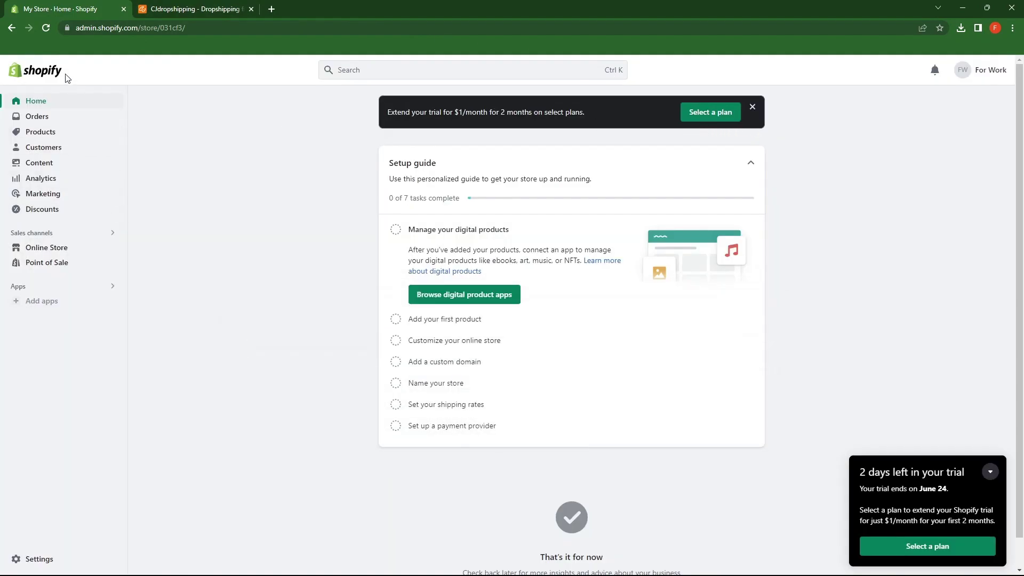
pyautogui.click(46, 27)
# Step: Open Settings > Apps and sales channels and check CJDropshipping's actions menu
pyautogui.click(13, 563)
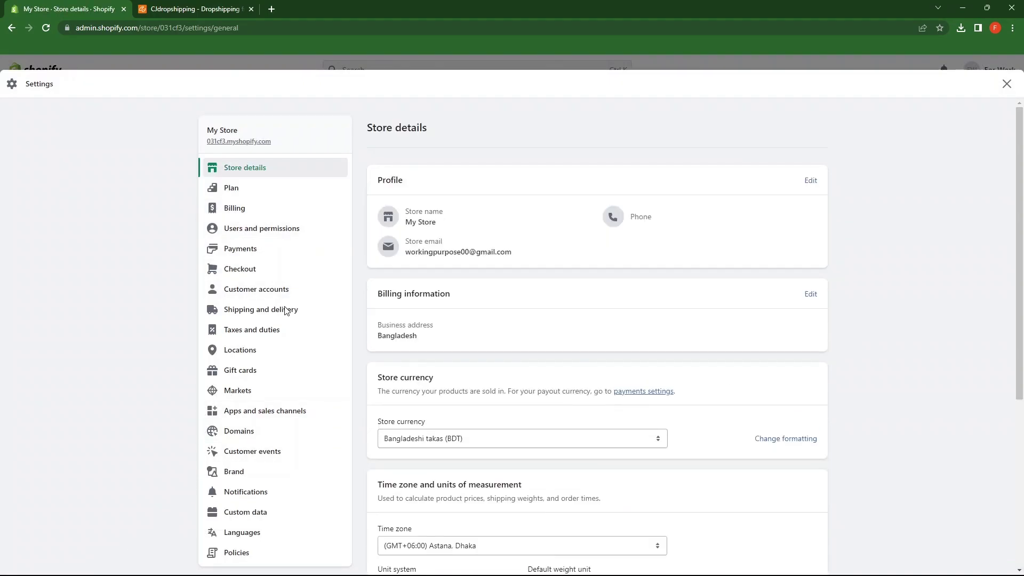
pyautogui.click(264, 412)
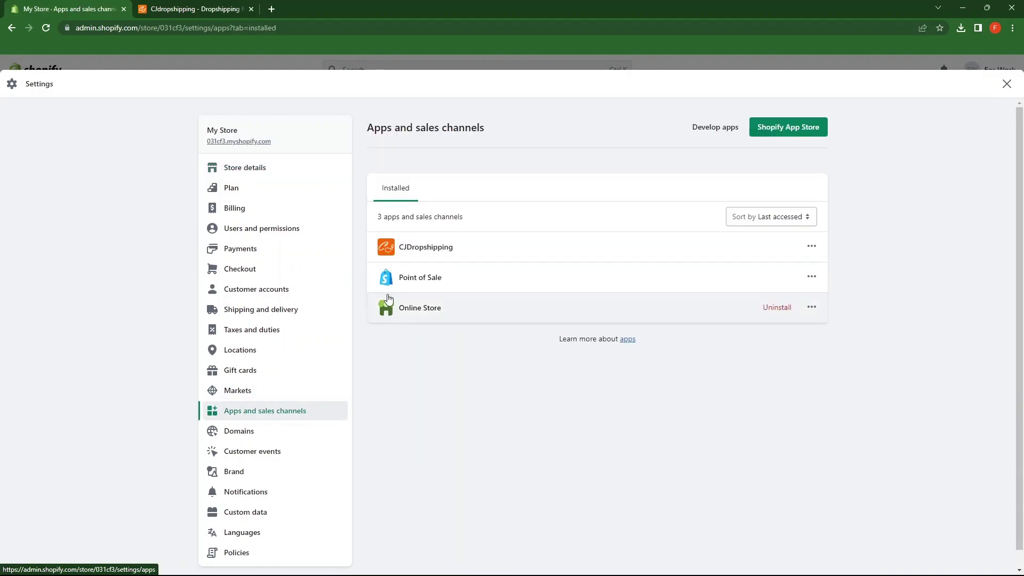
pyautogui.moveTo(596, 247)
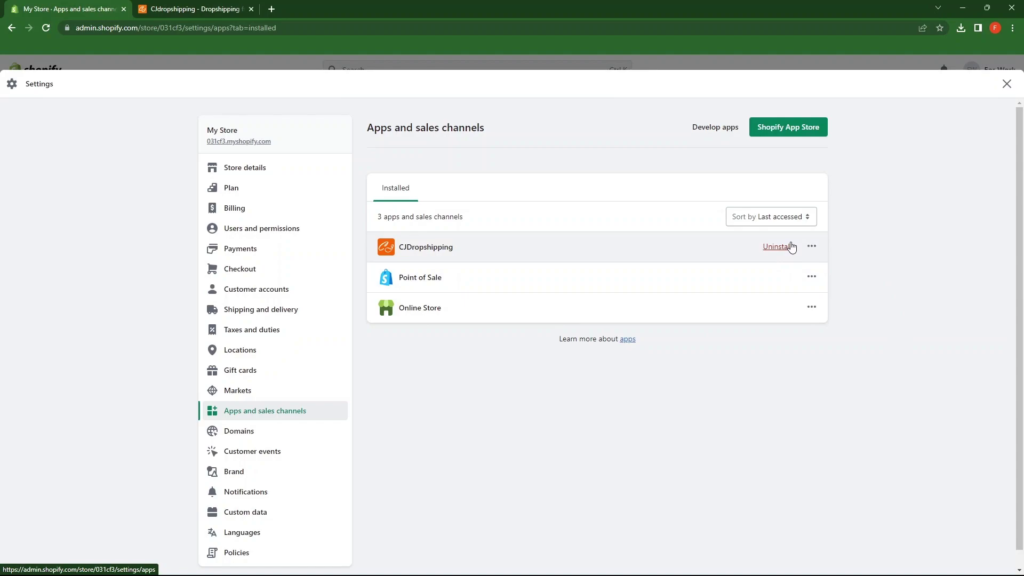
pyautogui.click(812, 249)
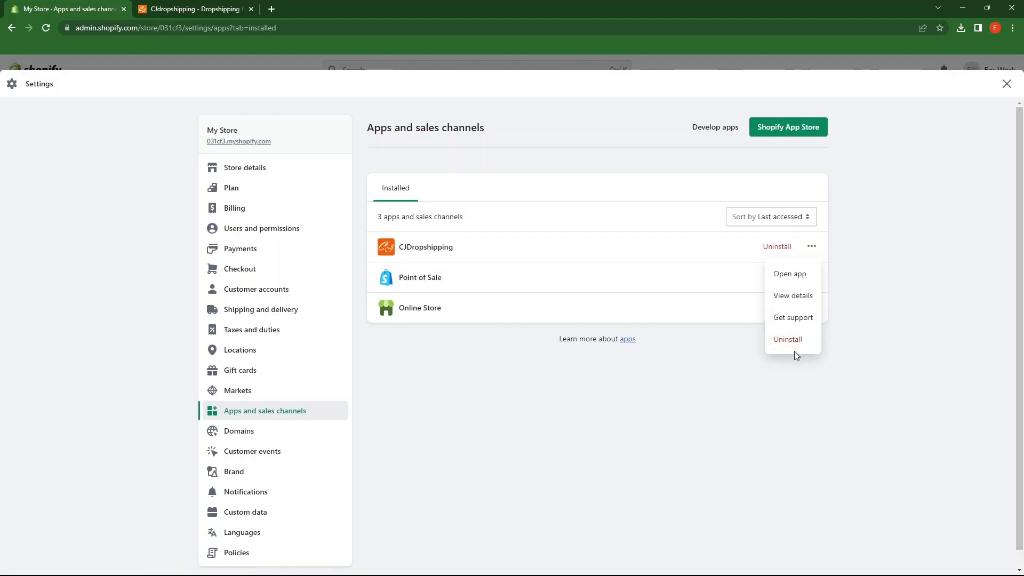
pyautogui.click(665, 444)
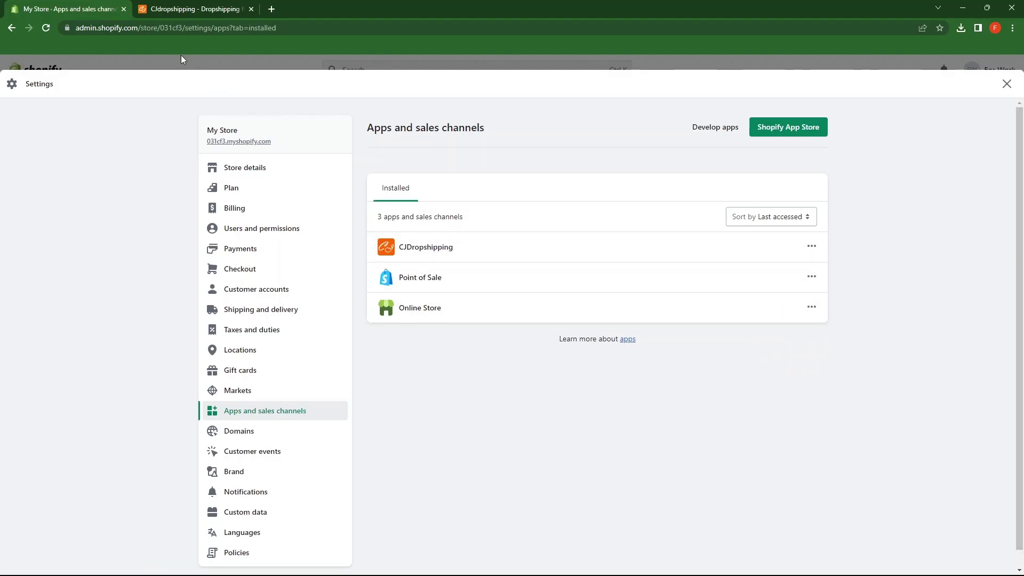
# Step: Return to CJdropshipping and dismiss the Alex welcome popup and notification prompt
pyautogui.click(144, 13)
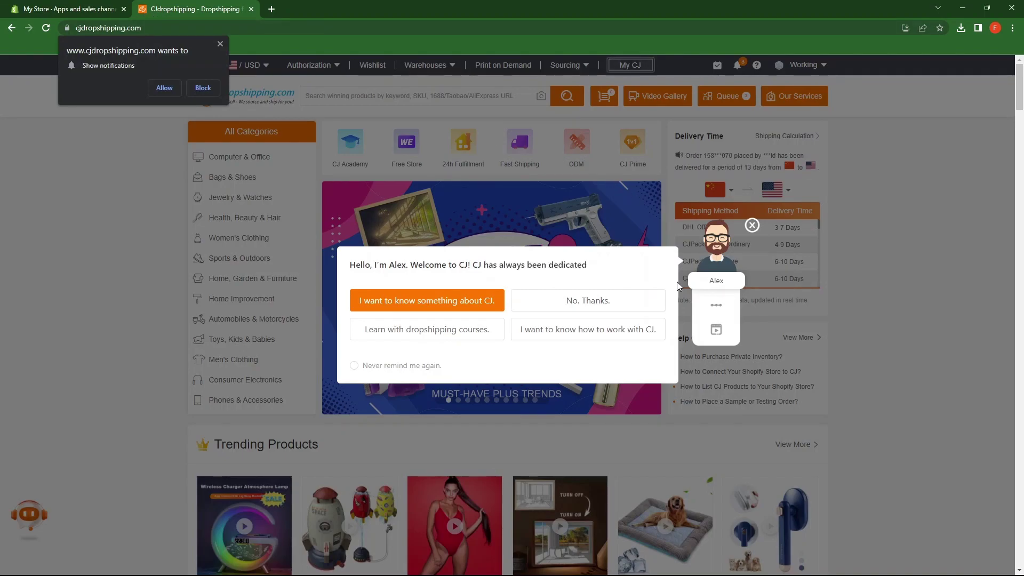
pyautogui.click(752, 226)
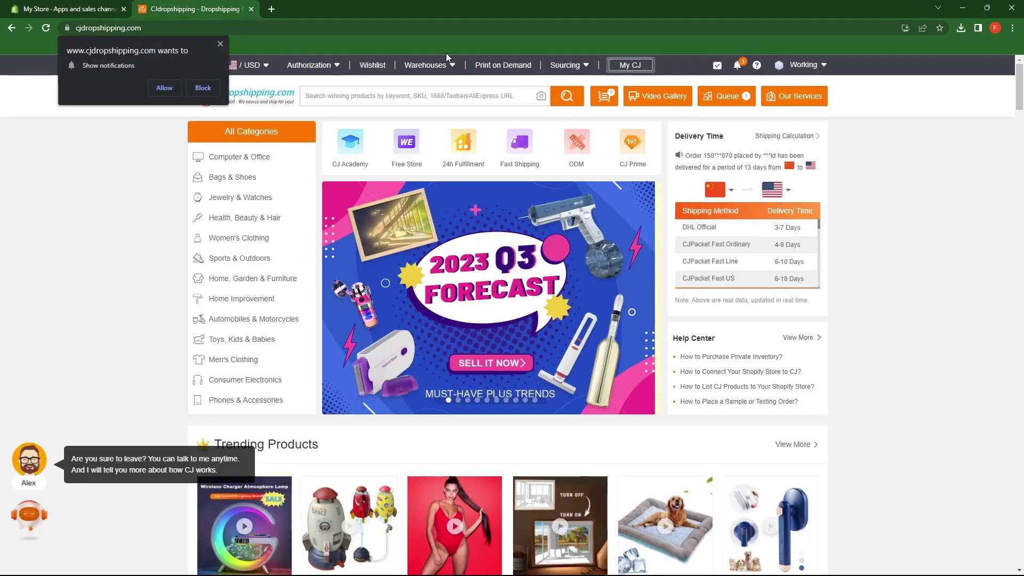
pyautogui.click(221, 43)
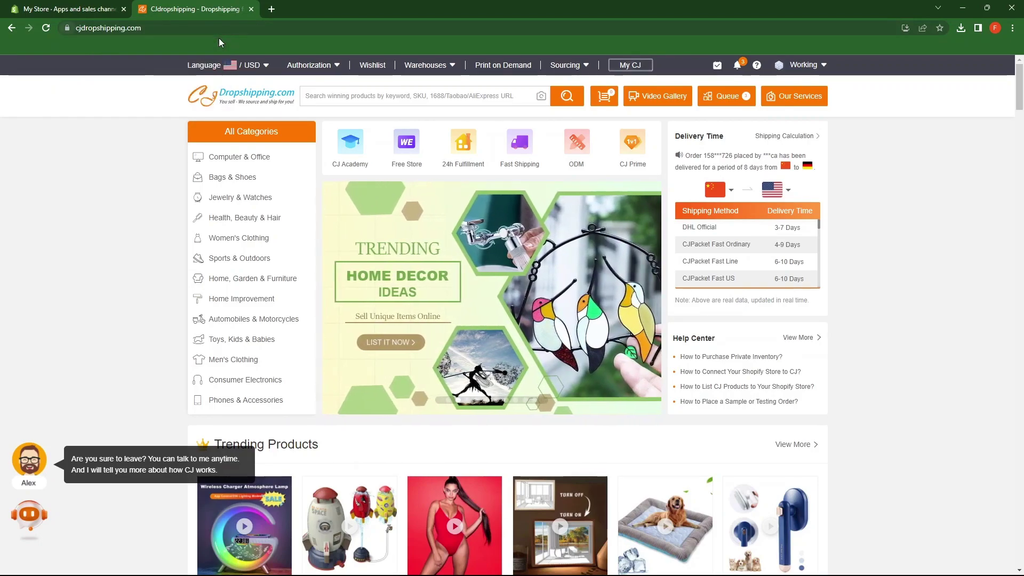
pyautogui.scroll(-3, 223, 75)
pyautogui.scroll(-2, 272, 104)
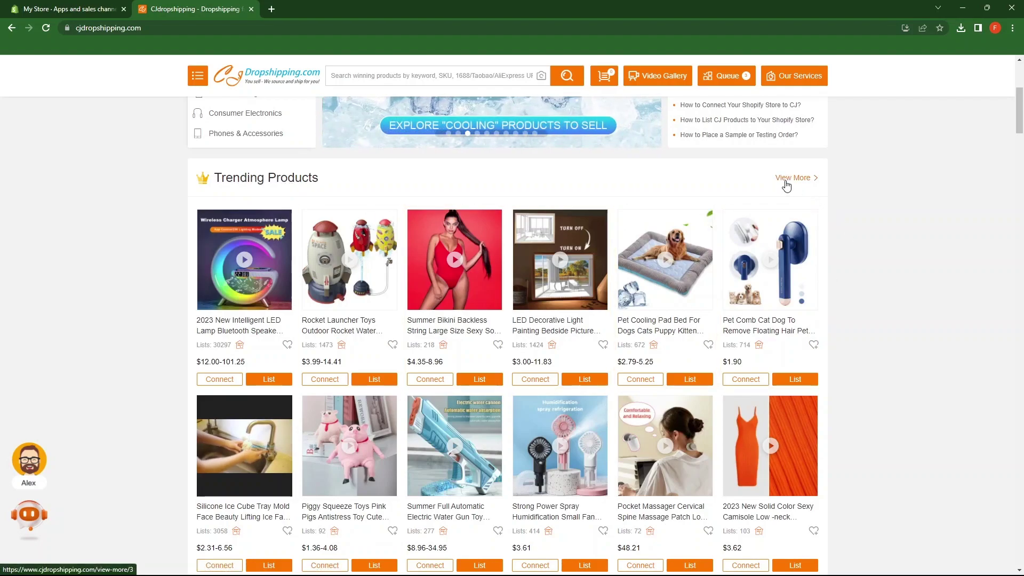
# Step: Open the full Trending Products collection and queue the Grip Power Wrist Strengthener
pyautogui.click(810, 179)
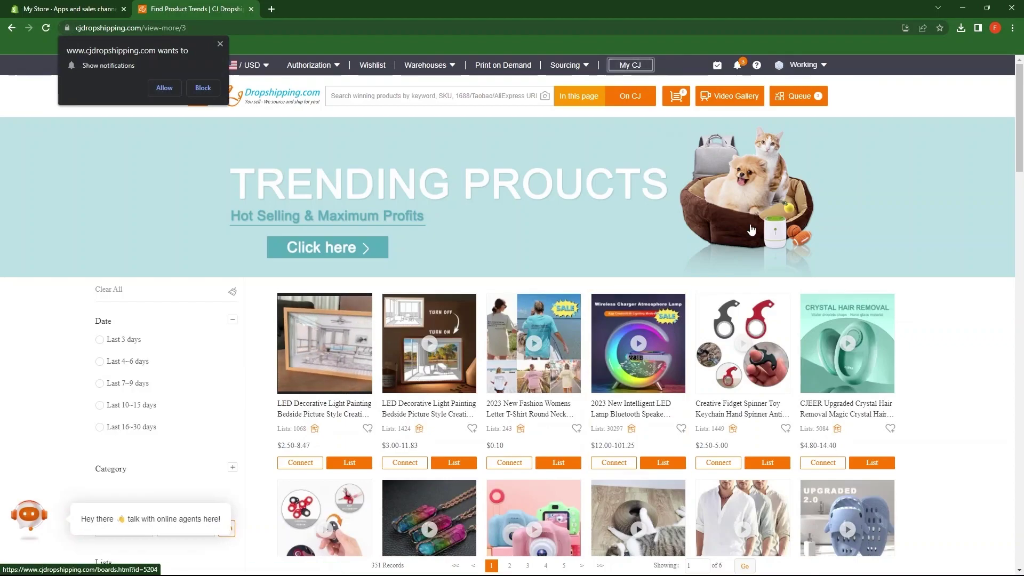
pyautogui.scroll(-2, 767, 232)
pyautogui.moveTo(324, 208)
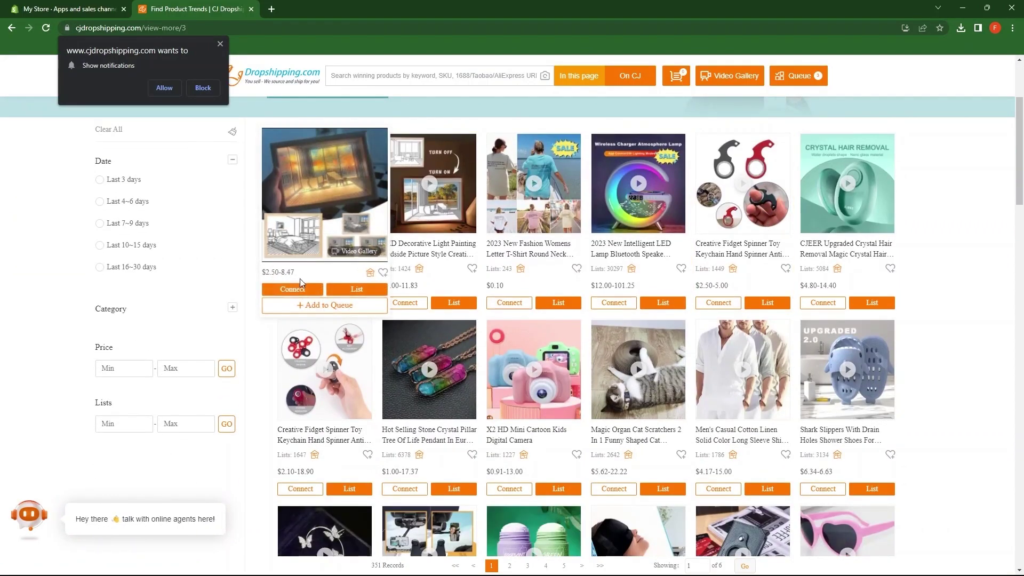
pyautogui.scroll(-1, 430, 330)
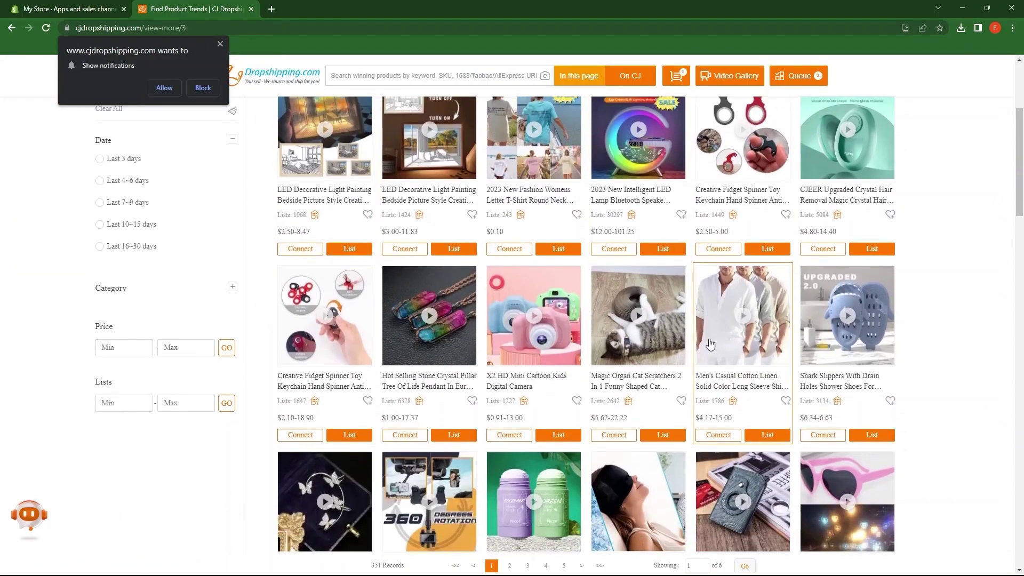
pyautogui.scroll(-2, 641, 331)
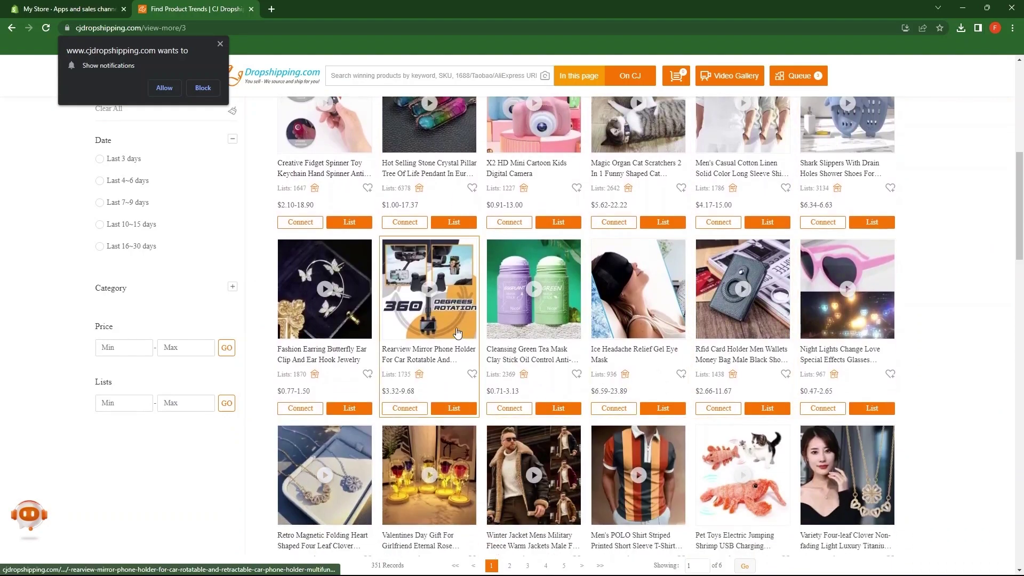
pyautogui.scroll(-3, 837, 333)
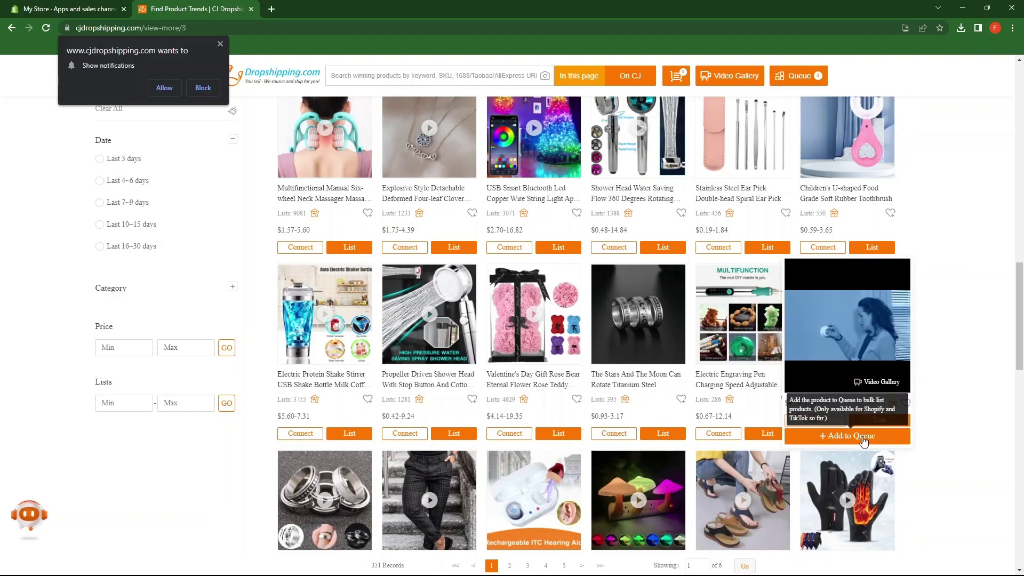
pyautogui.scroll(-5, 534, 432)
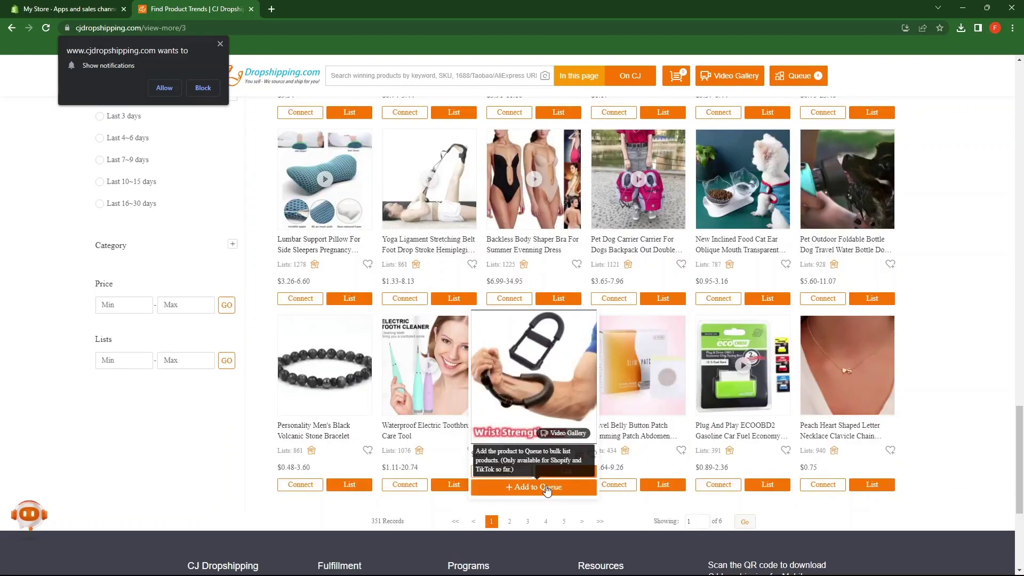
pyautogui.click(549, 488)
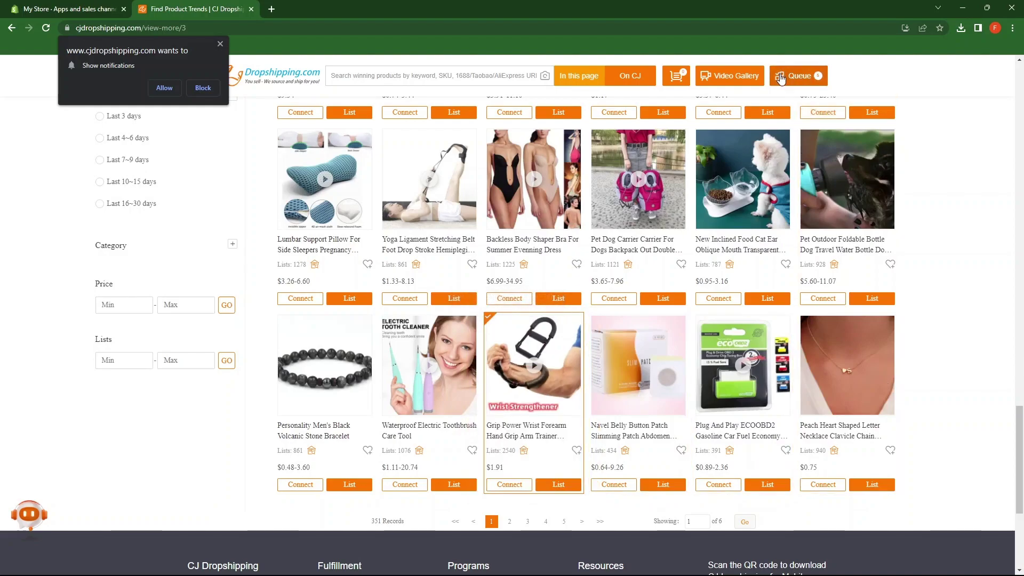
# Step: Open the queue, dismiss Alex, and delete the Men's Geometric Print Shirt and another product
pyautogui.click(817, 76)
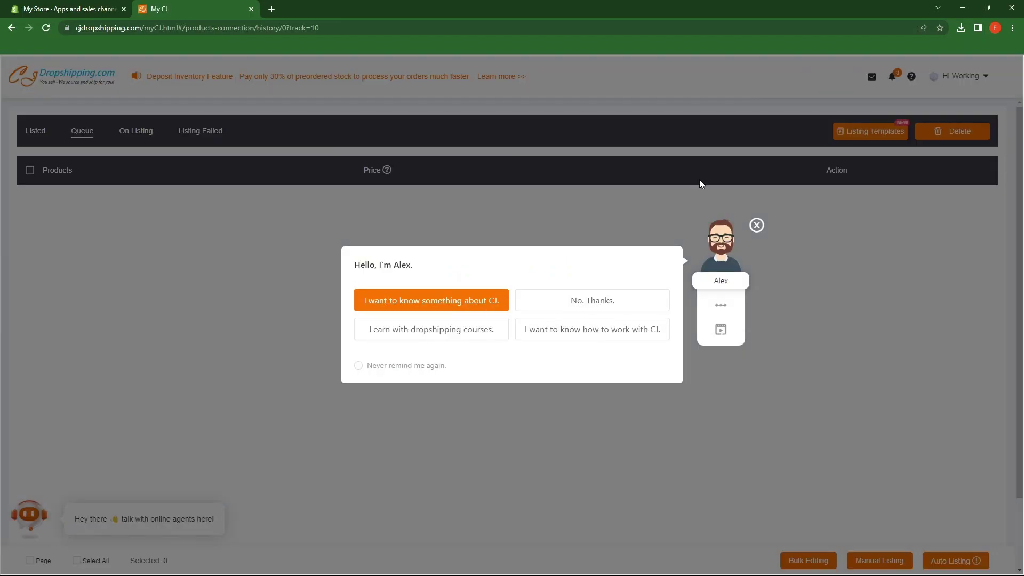
pyautogui.click(756, 226)
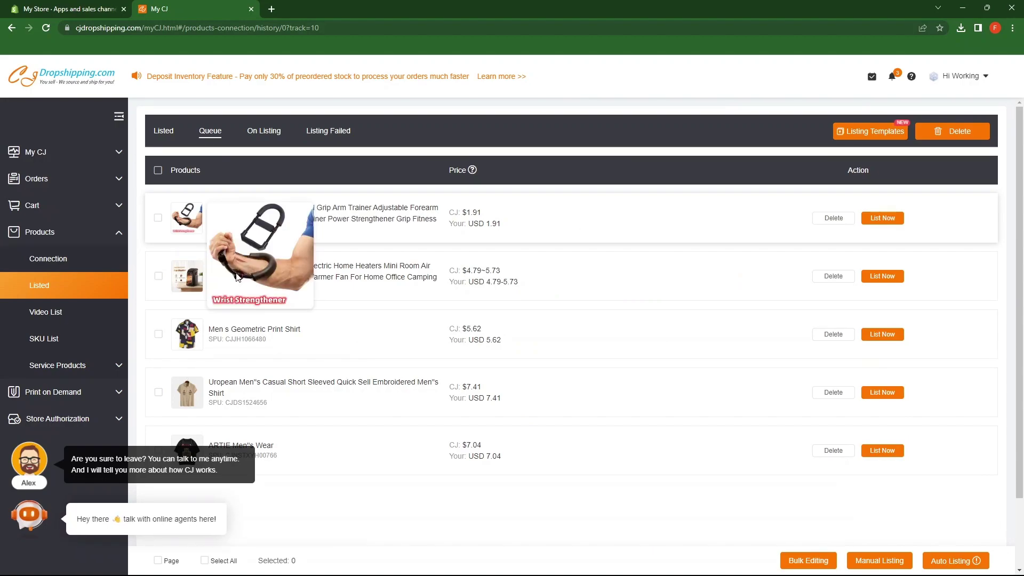
pyautogui.moveTo(186, 217)
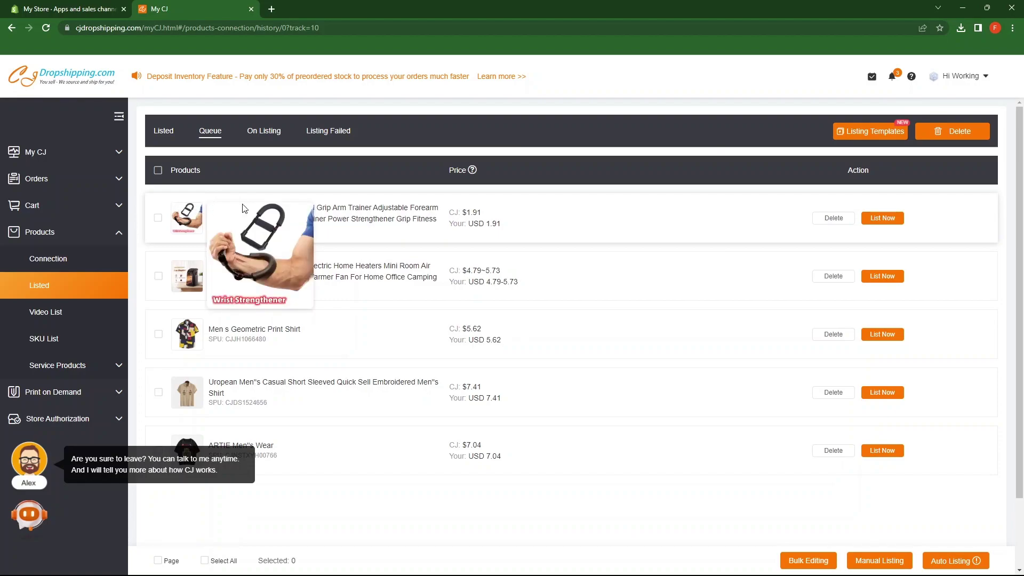
pyautogui.scroll(-2, 407, 298)
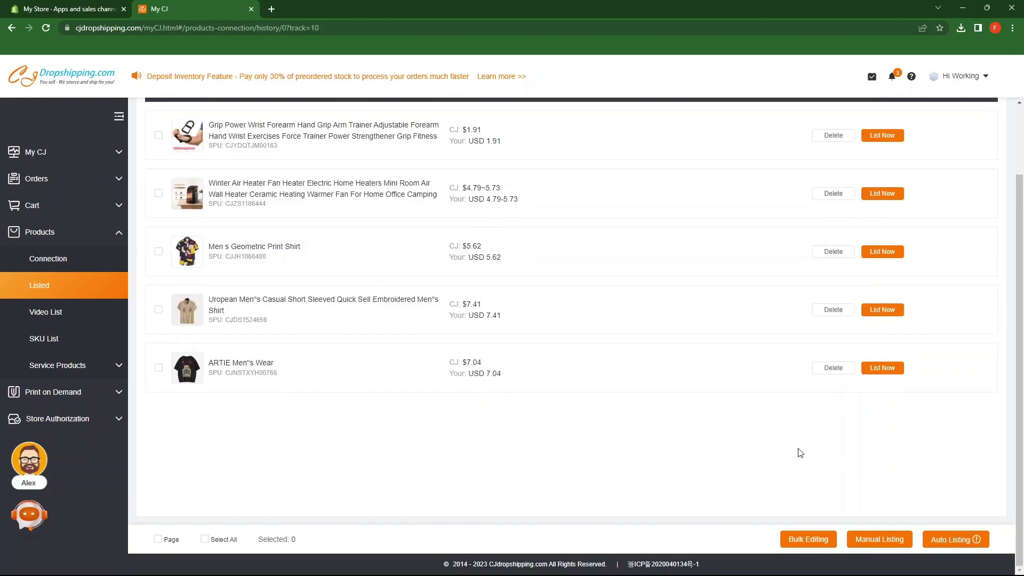
pyautogui.click(831, 253)
pyautogui.click(531, 341)
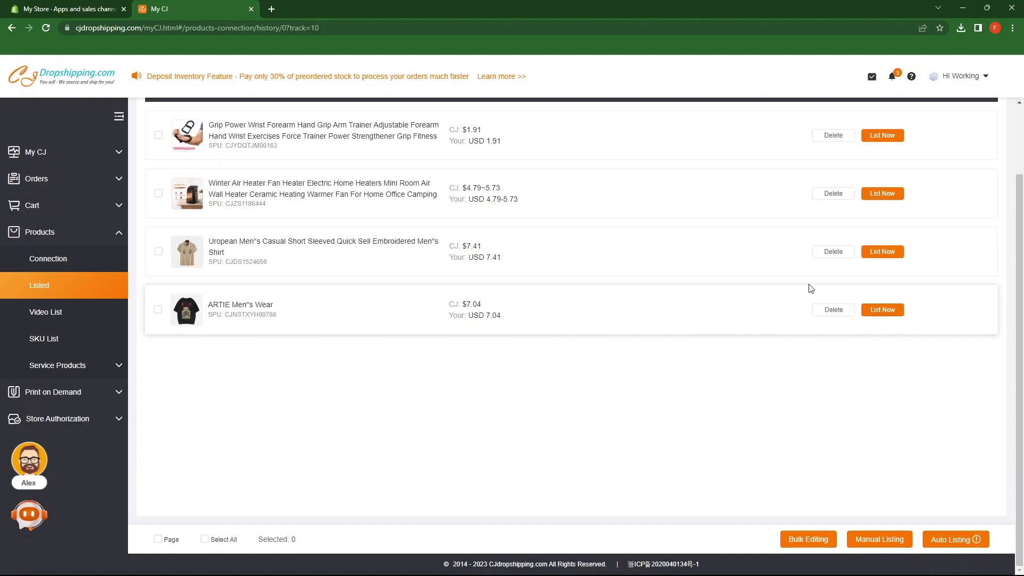
pyautogui.click(833, 253)
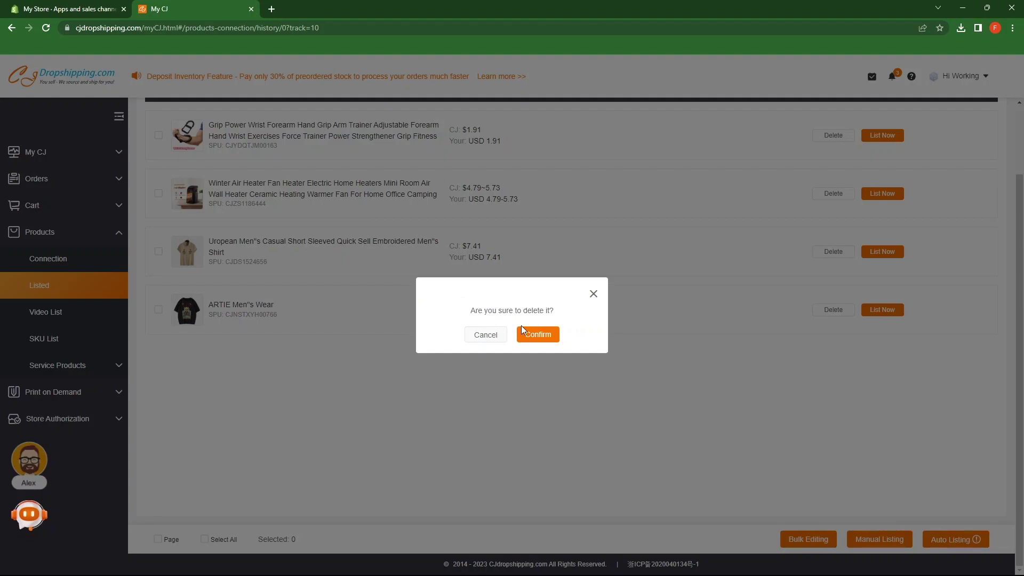
pyautogui.click(532, 336)
# Step: Open the Grip Power trainer's listing form and dismiss the 'Store not found or Authorization Failed' alert
pyautogui.click(890, 222)
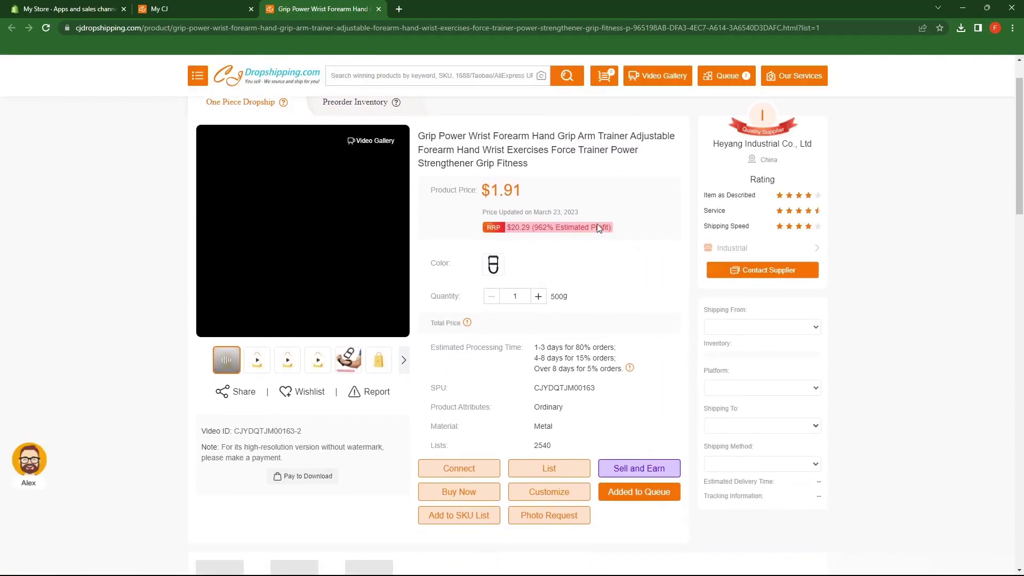
pyautogui.click(553, 520)
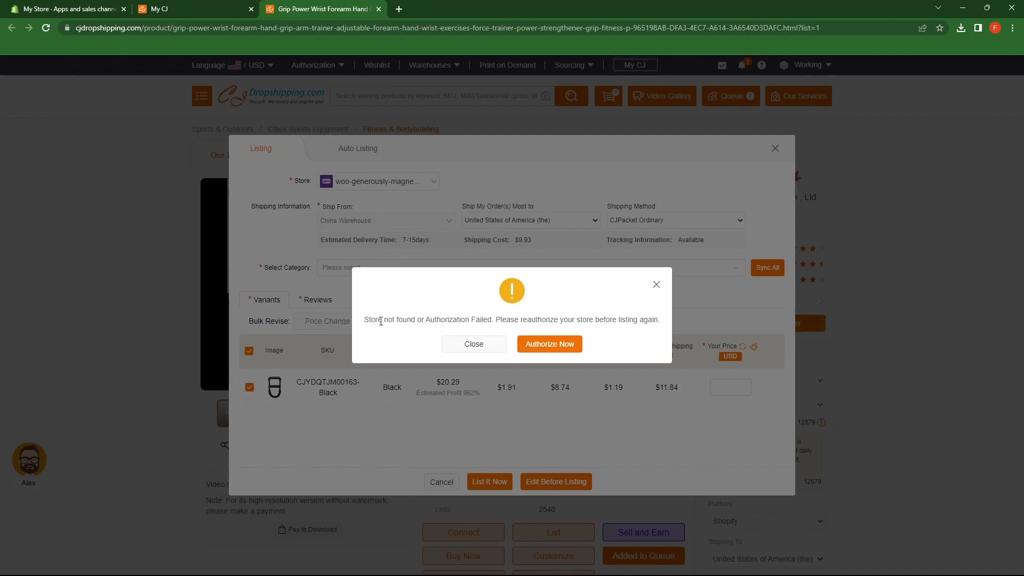
pyautogui.moveTo(414, 321); pyautogui.dragTo(654, 322)
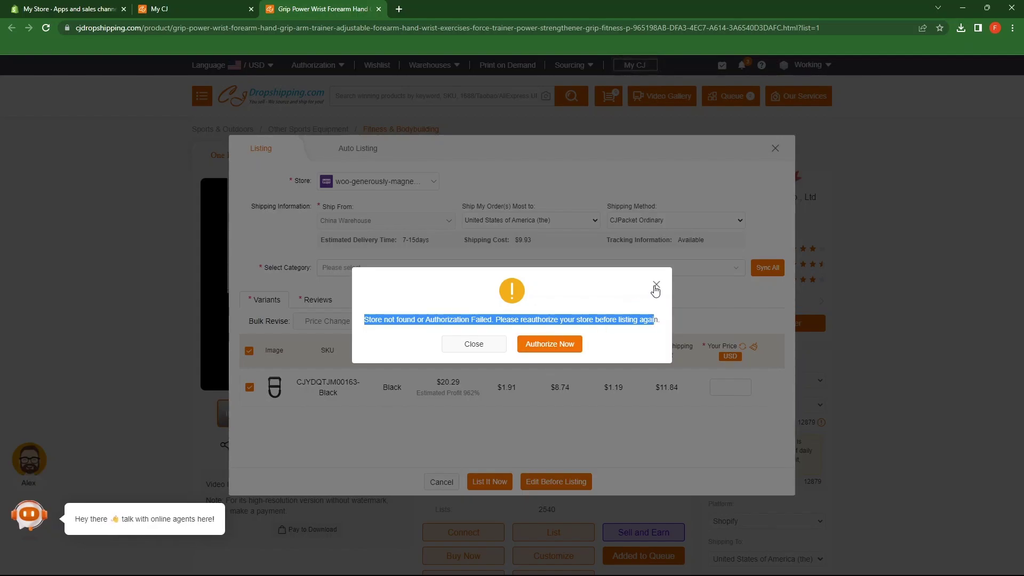
pyautogui.click(655, 286)
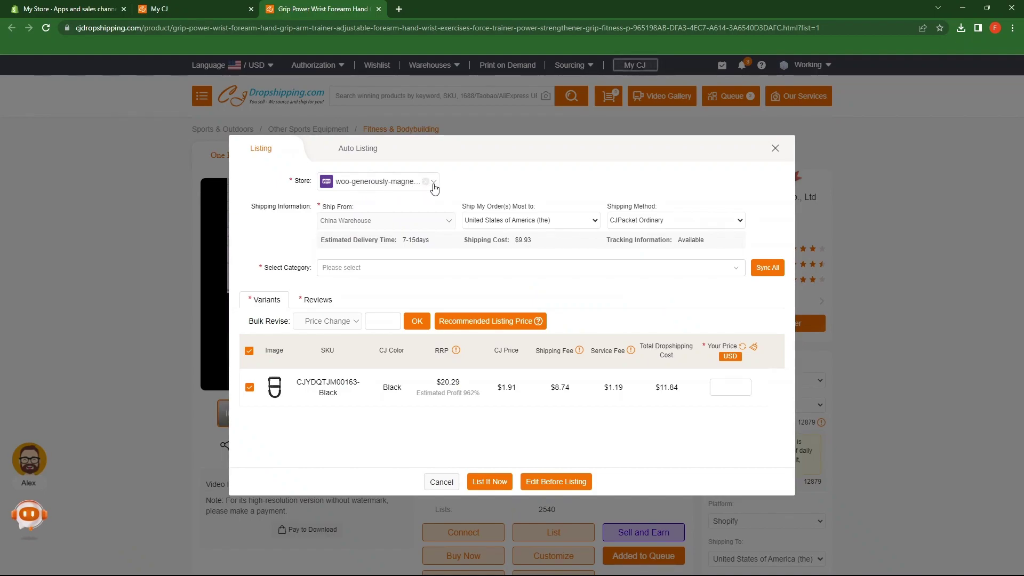
# Step: Choose Shopify store 031cf3 as the listing target after briefly checking other tabs
pyautogui.click(433, 186)
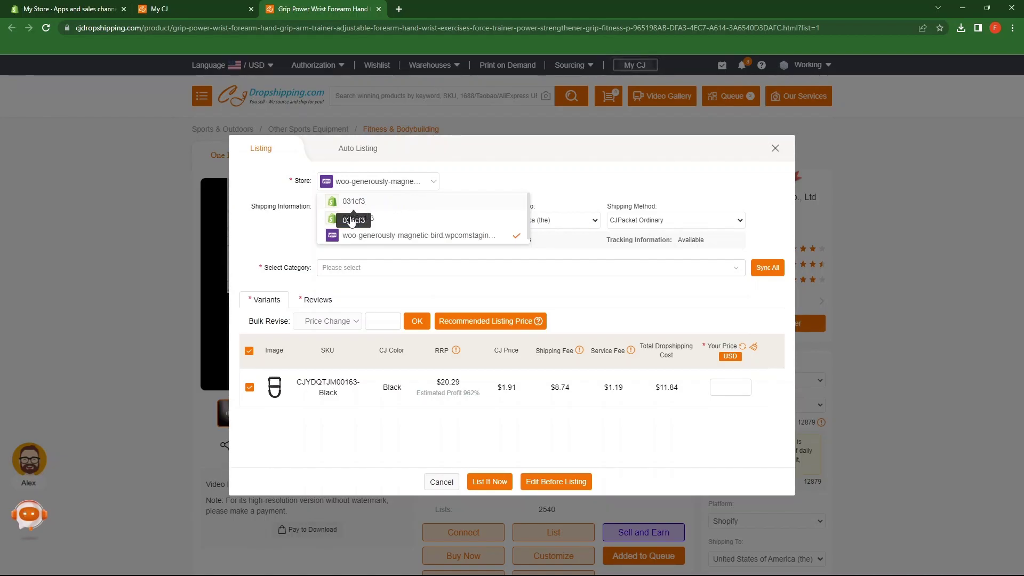
pyautogui.click(17, 5)
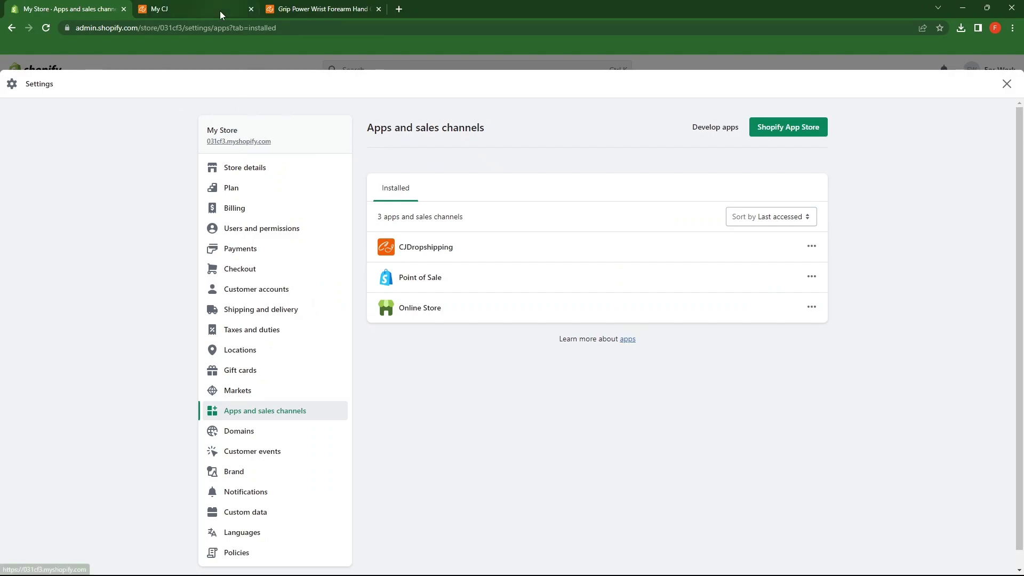
pyautogui.click(247, 15)
pyautogui.click(283, 9)
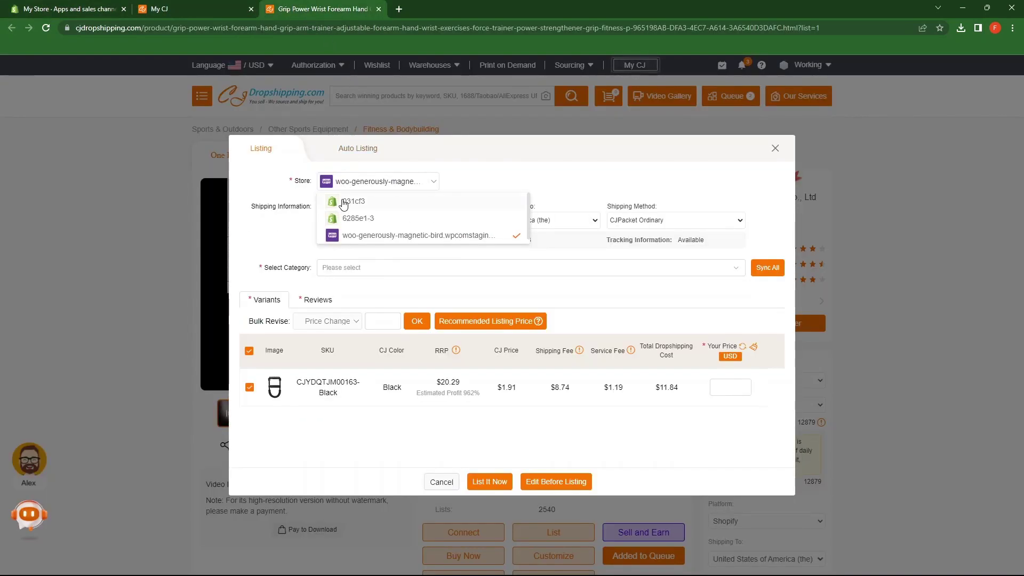
pyautogui.click(364, 205)
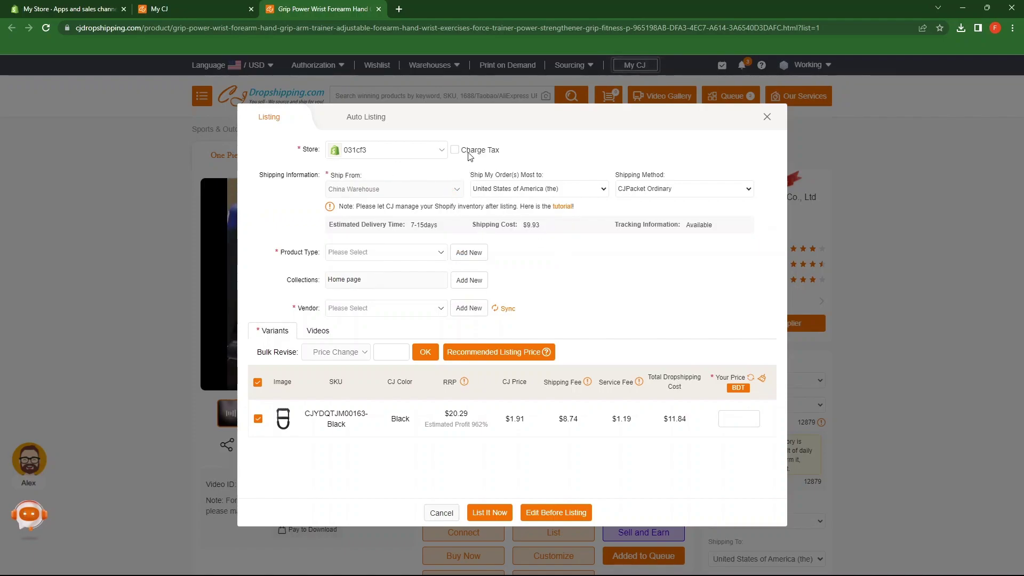
# Step: Review the tax and shipping details and keep United States as the destination
pyautogui.moveTo(468, 152); pyautogui.dragTo(502, 153)
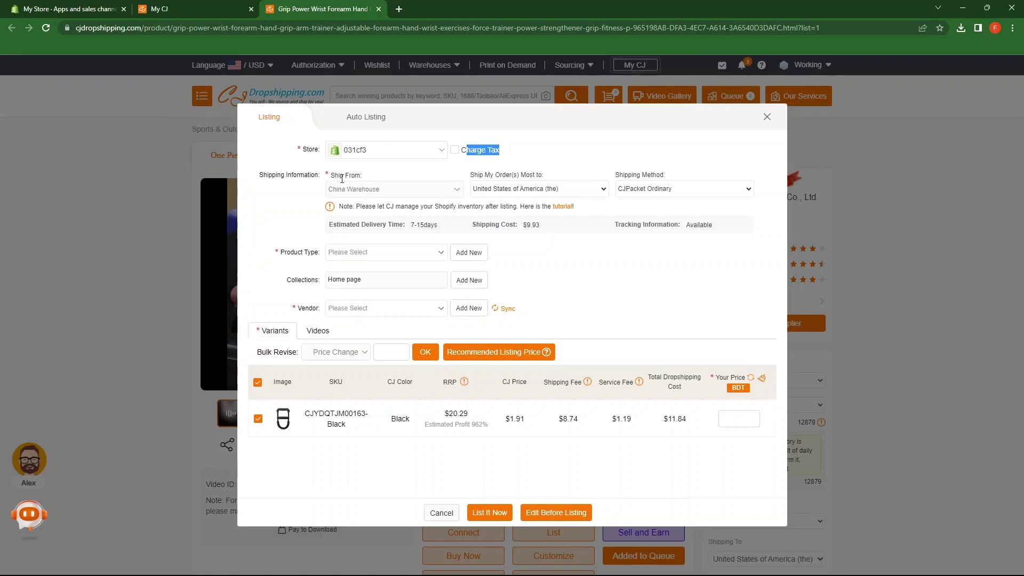
pyautogui.moveTo(259, 175); pyautogui.dragTo(319, 183)
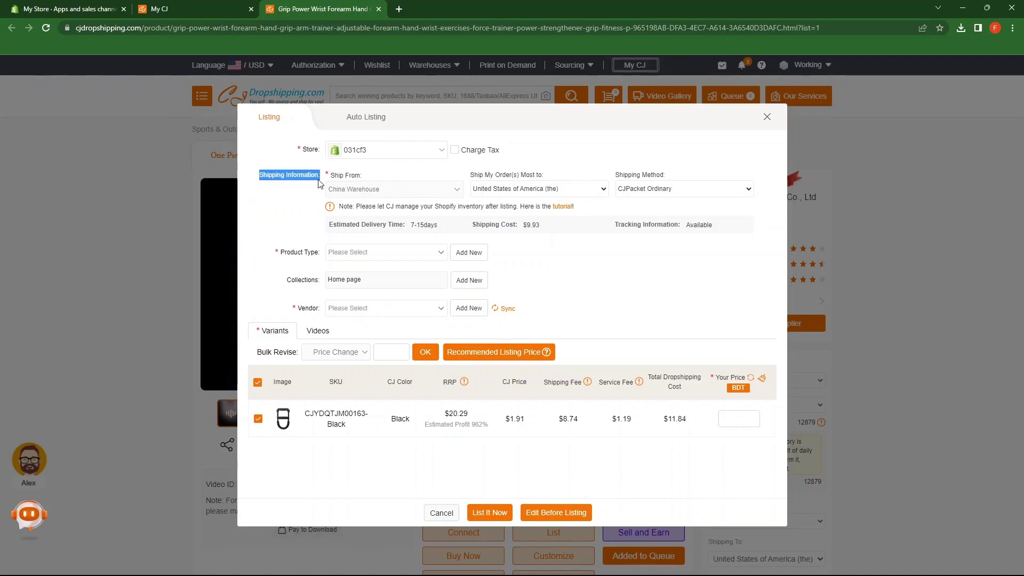
pyautogui.moveTo(327, 177); pyautogui.dragTo(368, 192)
pyautogui.moveTo(471, 179)
pyautogui.mouseDown()
pyautogui.moveTo(524, 183)
pyautogui.moveTo(470, 176)
pyautogui.mouseUp()
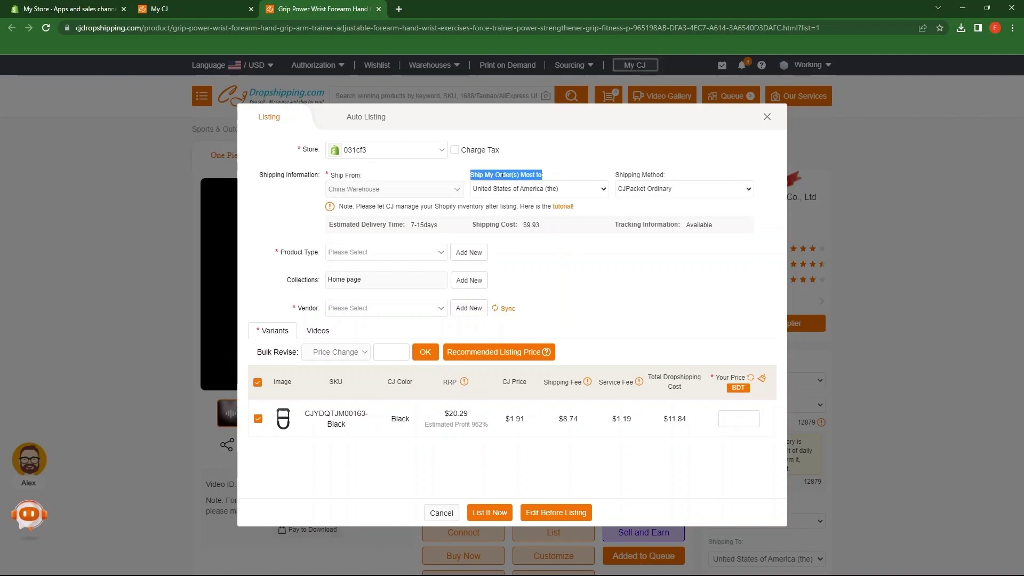
pyautogui.click(590, 196)
pyautogui.scroll(10, 544, 280)
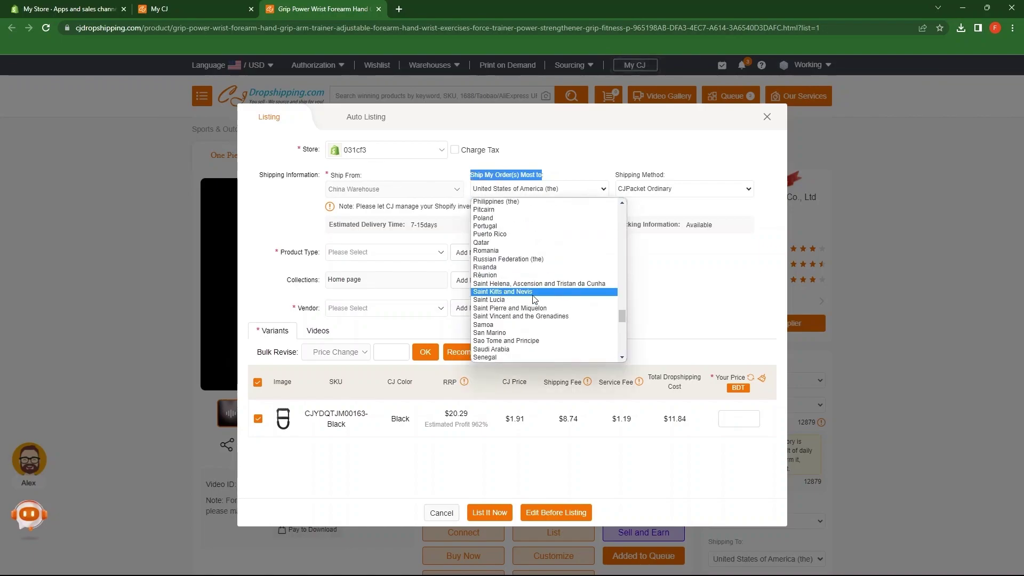
pyautogui.scroll(20, 529, 280)
pyautogui.scroll(-10, 511, 285)
pyautogui.scroll(-10, 511, 285)
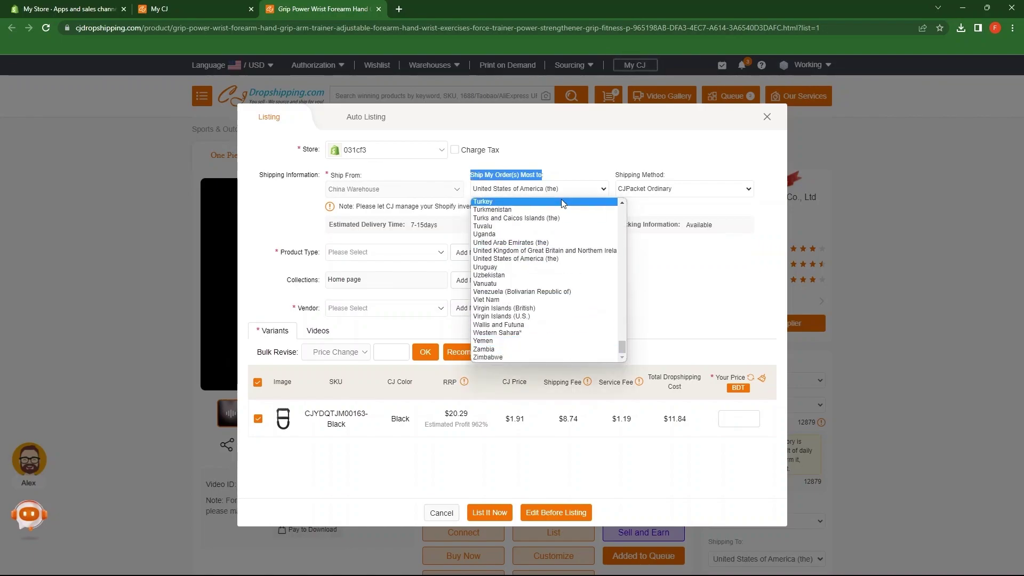
pyautogui.click(580, 157)
# Step: Change the shipping method to DHL Official and review its delivery time and tracking
pyautogui.moveTo(618, 174); pyautogui.dragTo(666, 180)
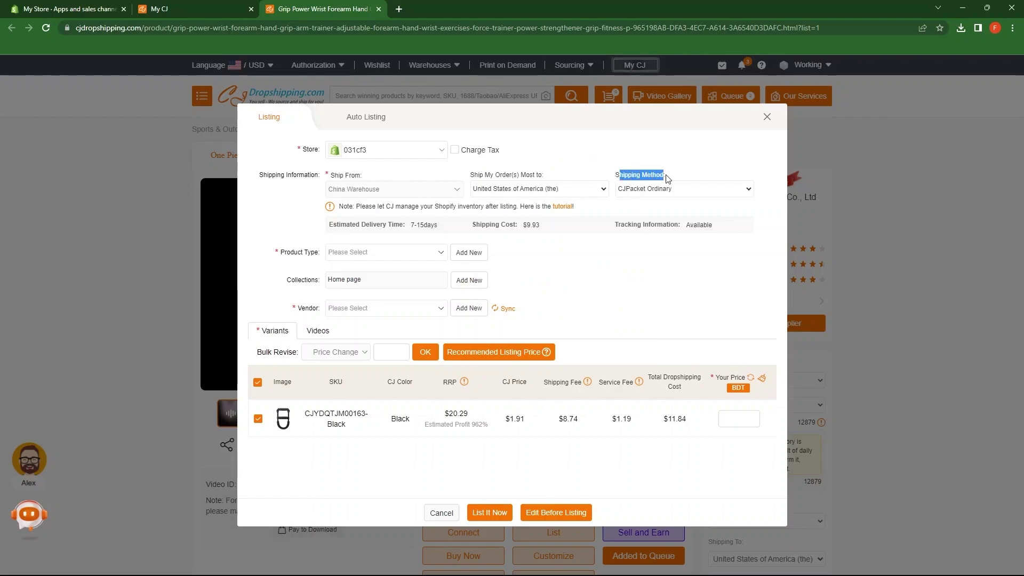
pyautogui.click(730, 191)
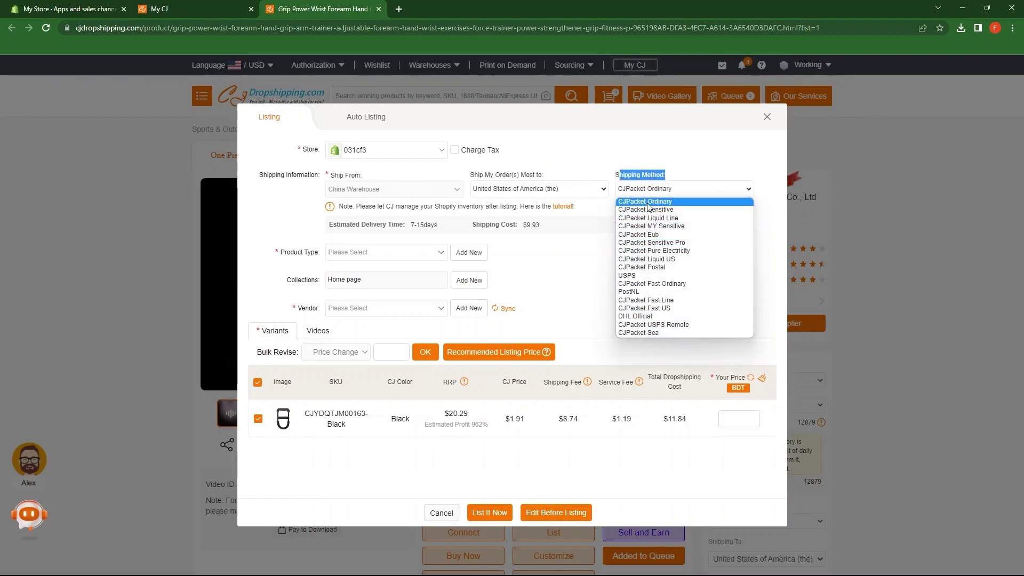
pyautogui.click(639, 317)
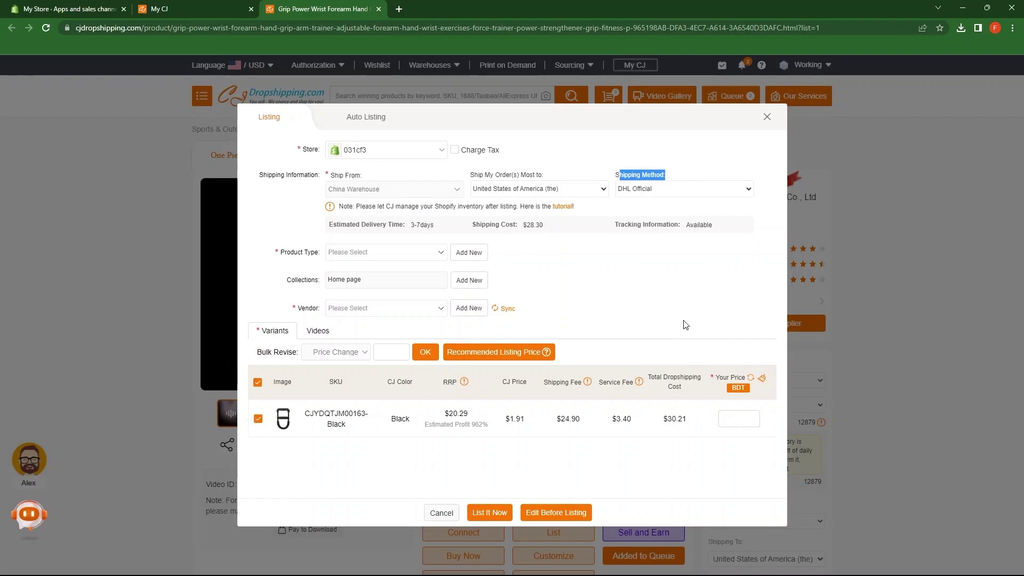
pyautogui.moveTo(329, 225); pyautogui.dragTo(535, 235)
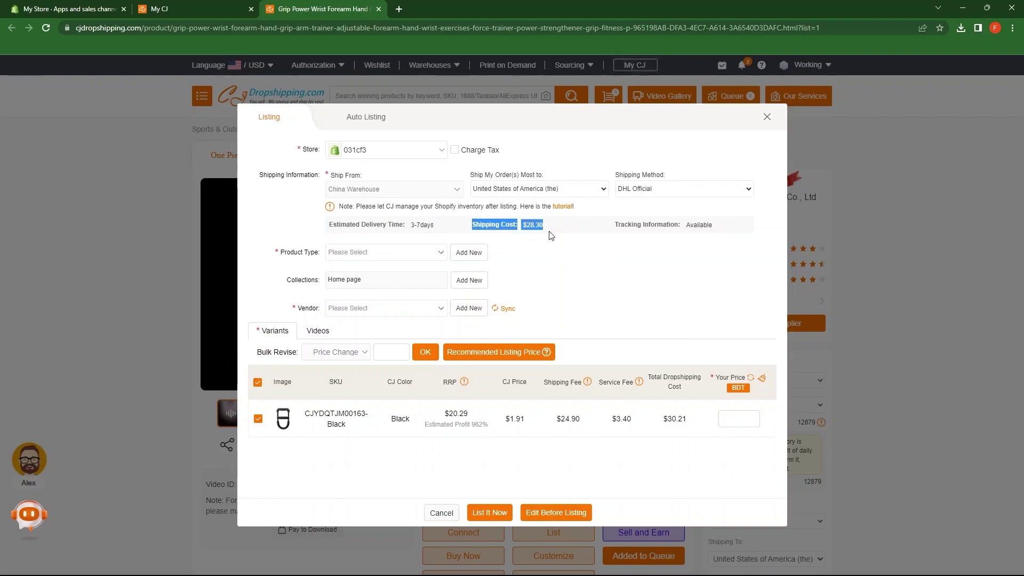
pyautogui.moveTo(618, 225); pyautogui.dragTo(711, 226)
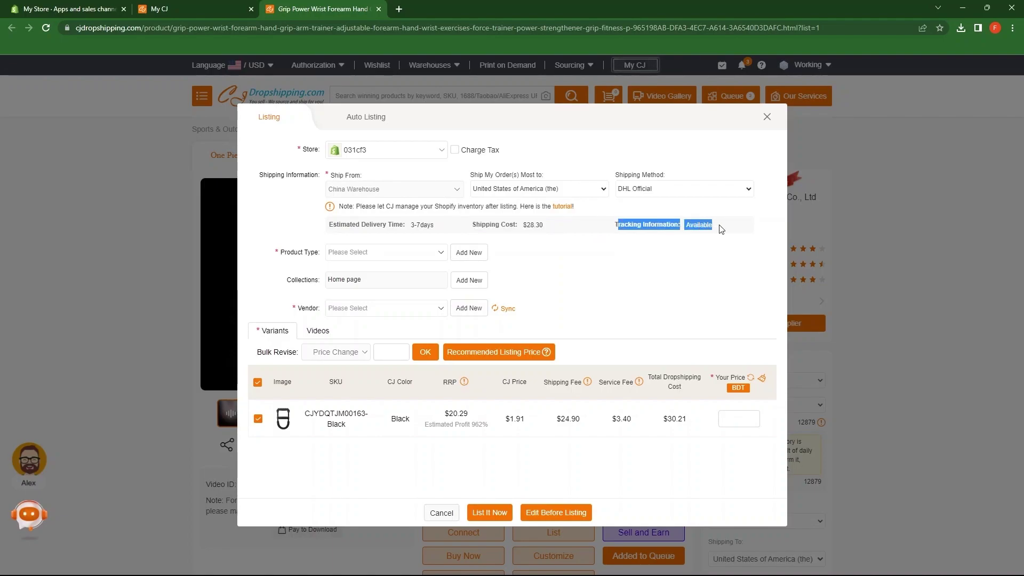
pyautogui.click(289, 234)
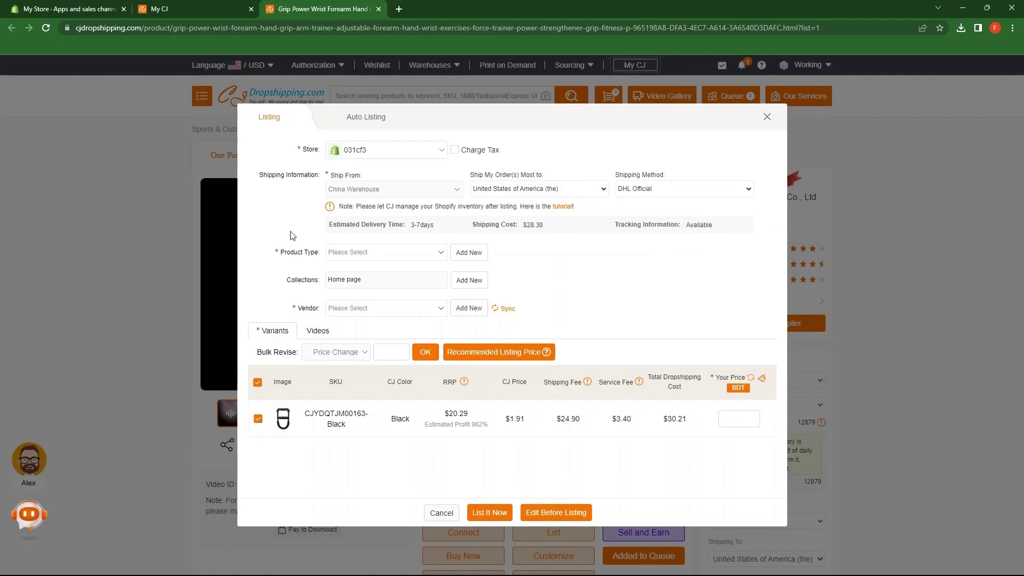
# Step: Check the Product Type list, which has no existing types, then glance at the listing queue
pyautogui.click(445, 255)
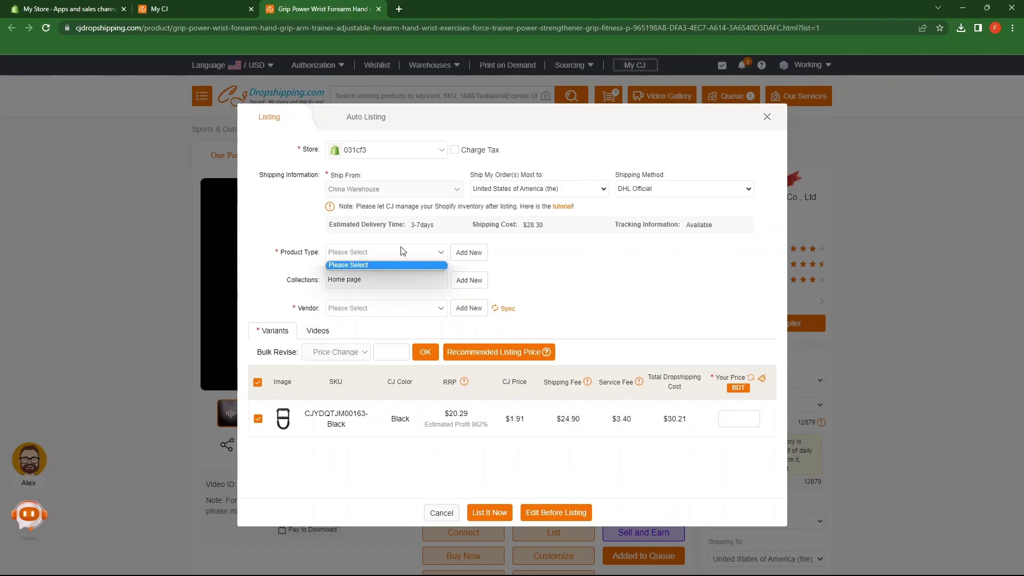
pyautogui.click(288, 226)
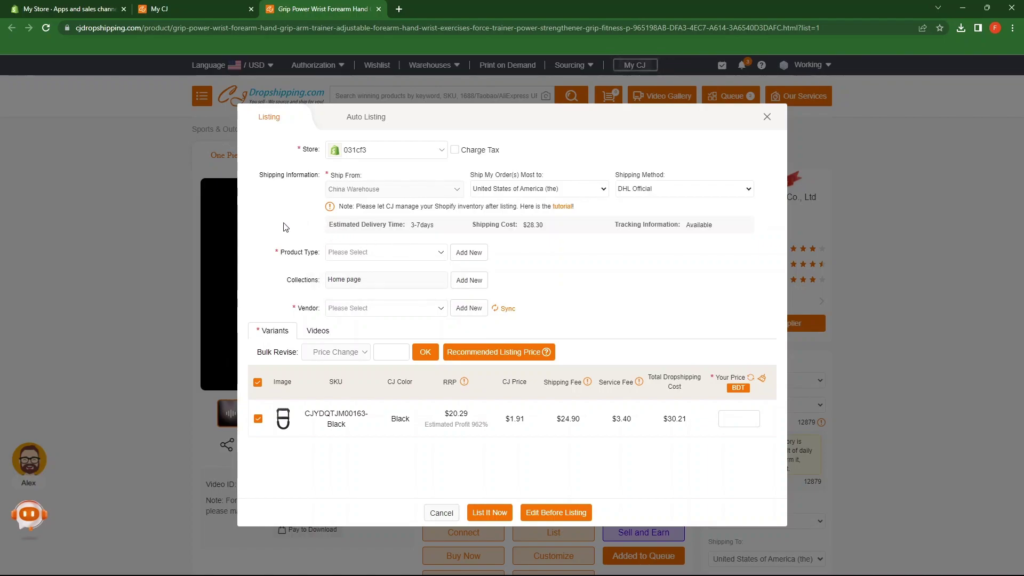
pyautogui.click(163, 10)
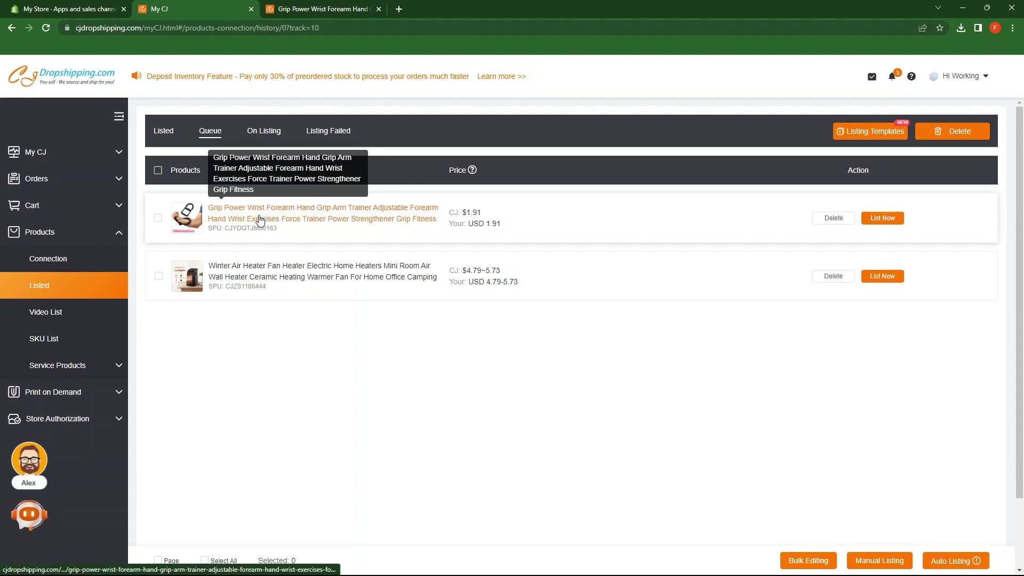
# Step: Add and confirm Wrist Forearm as the product type
pyautogui.click(316, 10)
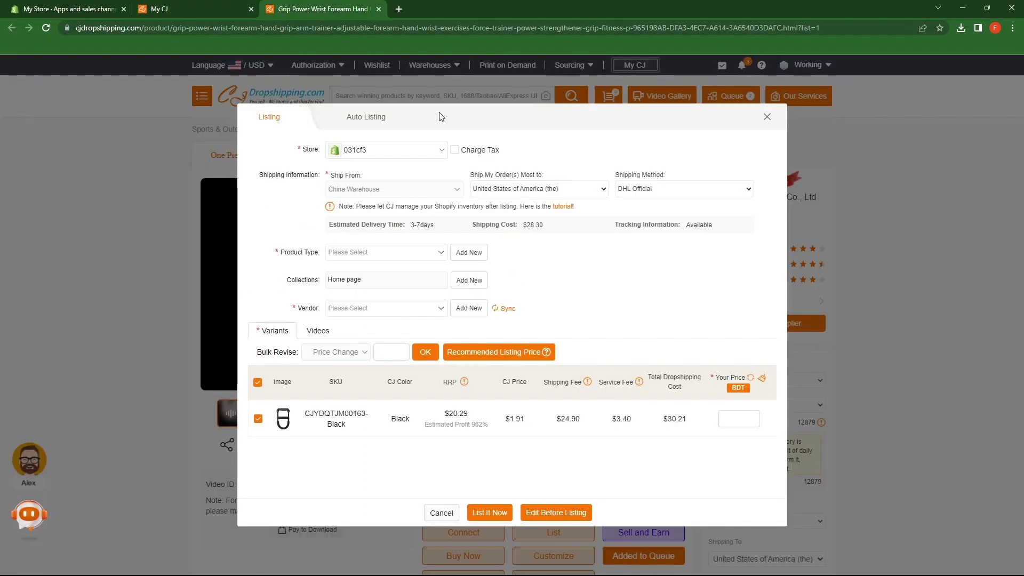
pyautogui.click(470, 254)
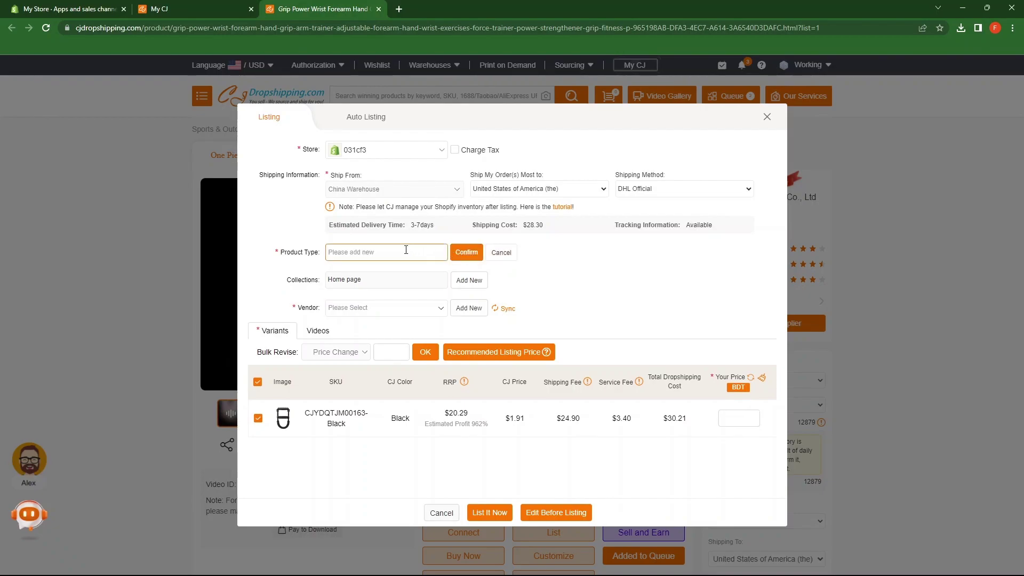
pyautogui.write('W')
pyautogui.write('rist')
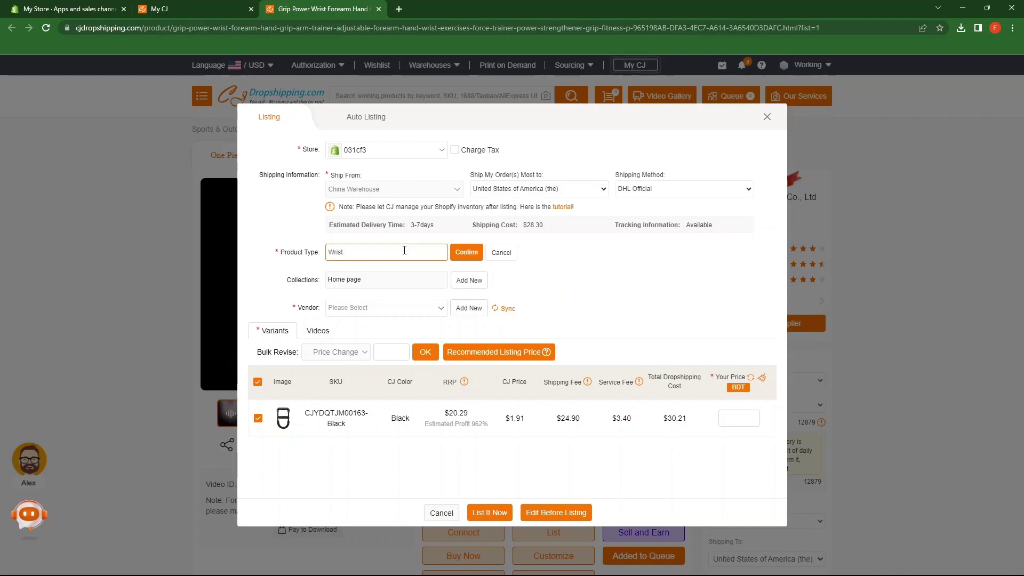
pyautogui.write(' Forearm')
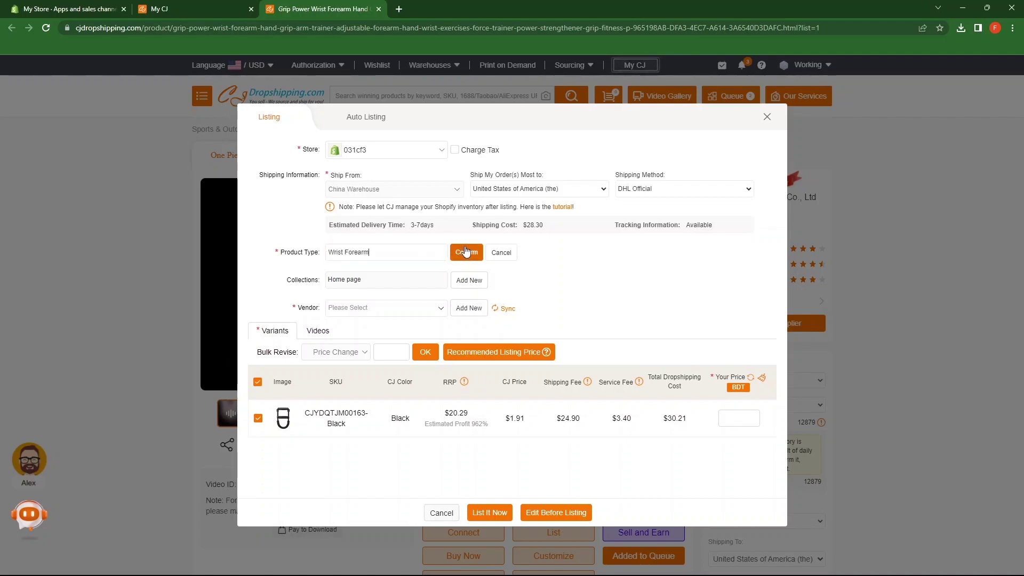
pyautogui.click(466, 253)
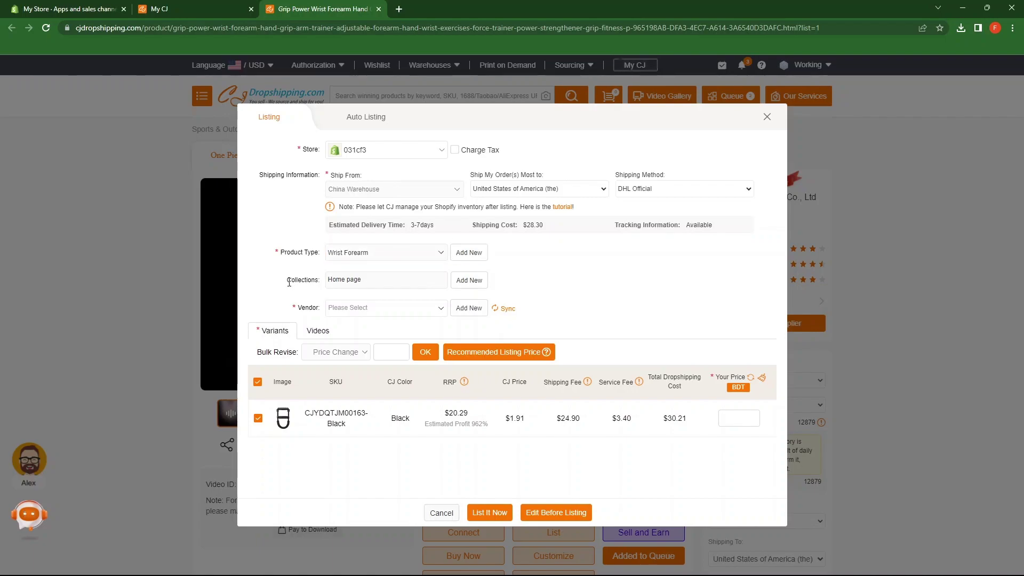
# Step: Start a new collection, then discard it and keep Home page as the collection
pyautogui.moveTo(284, 281); pyautogui.dragTo(303, 282)
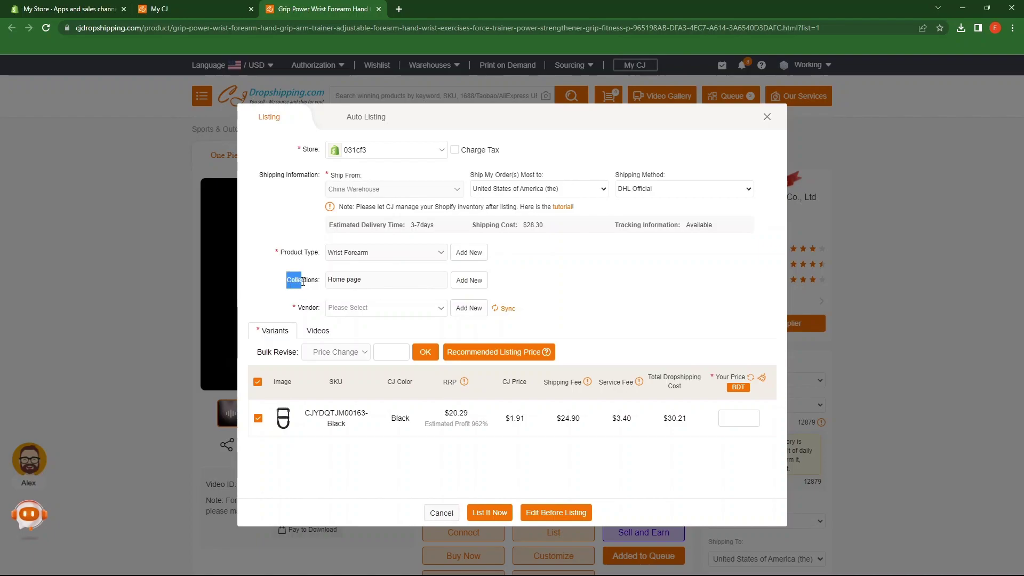
pyautogui.click(350, 287)
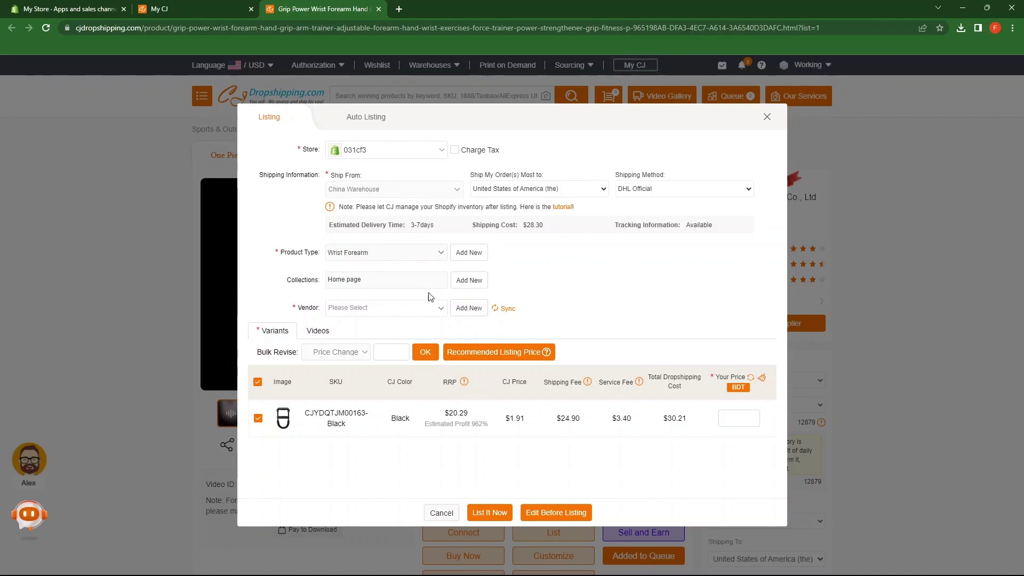
pyautogui.click(466, 282)
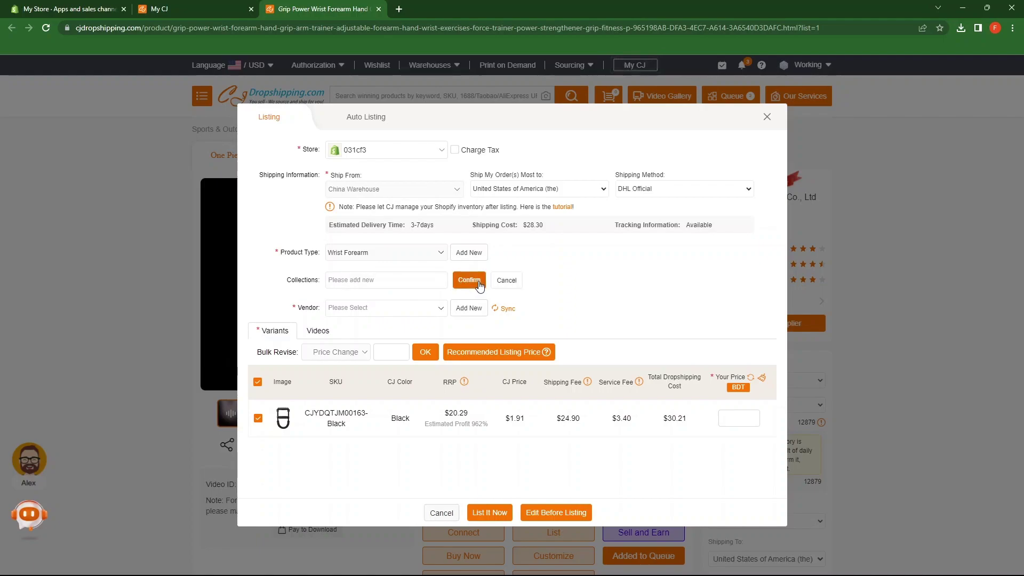
pyautogui.click(435, 280)
pyautogui.write('Wrist Forearm')
pyautogui.click(472, 281)
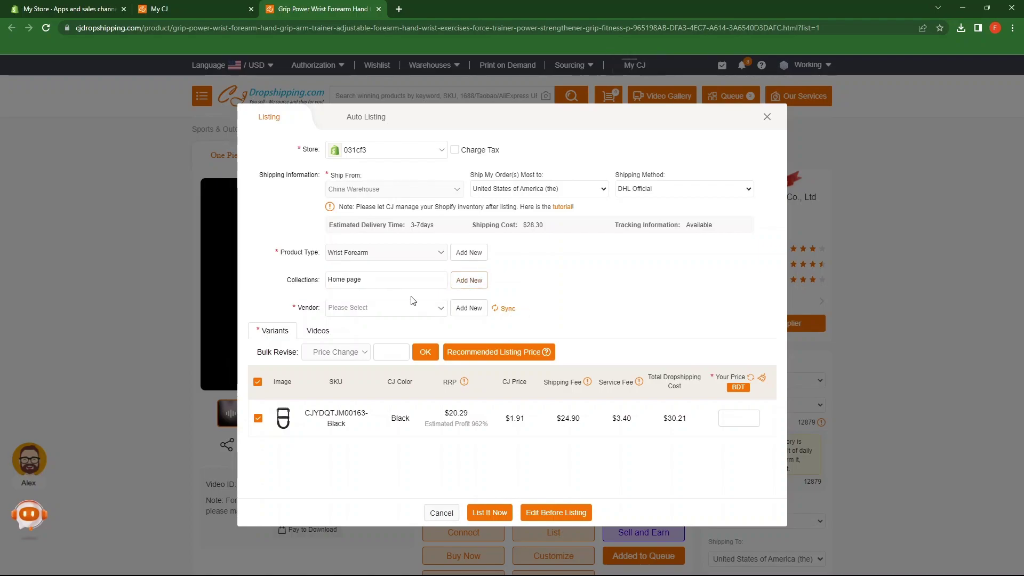
# Step: Add John Doe as a new vendor, since the vendor list is empty
pyautogui.moveTo(300, 311); pyautogui.dragTo(318, 309)
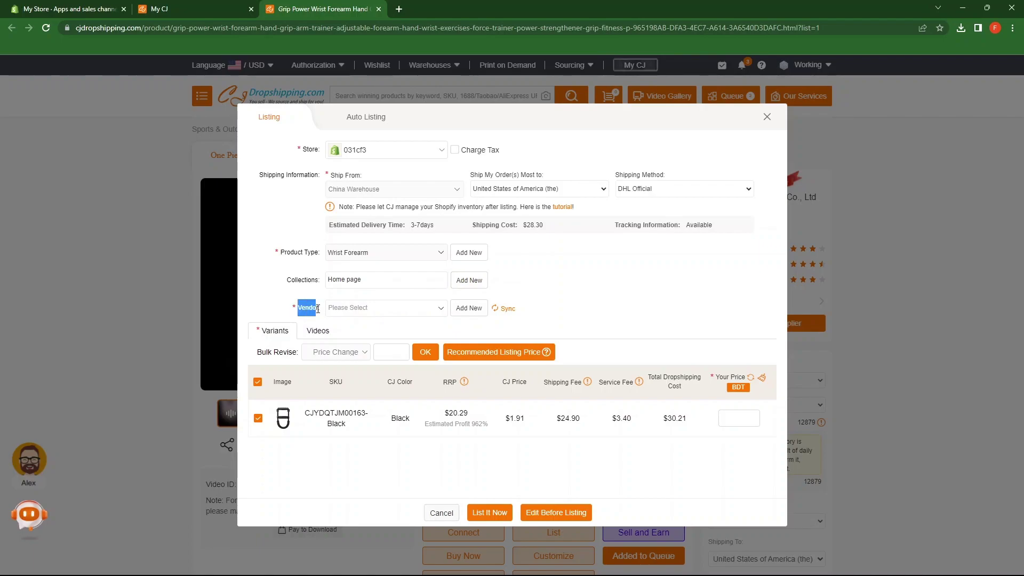
pyautogui.click(442, 310)
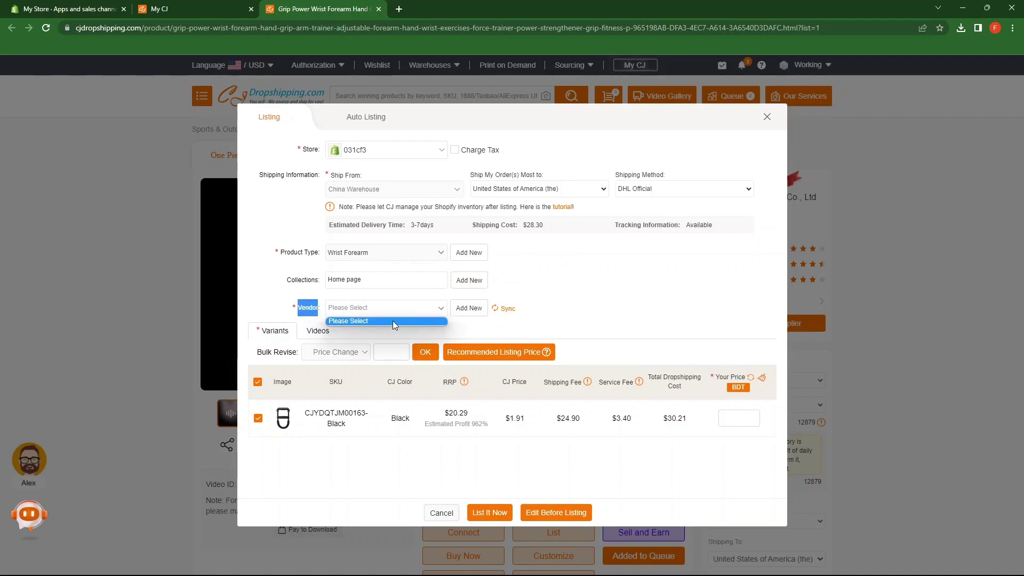
pyautogui.click(443, 311)
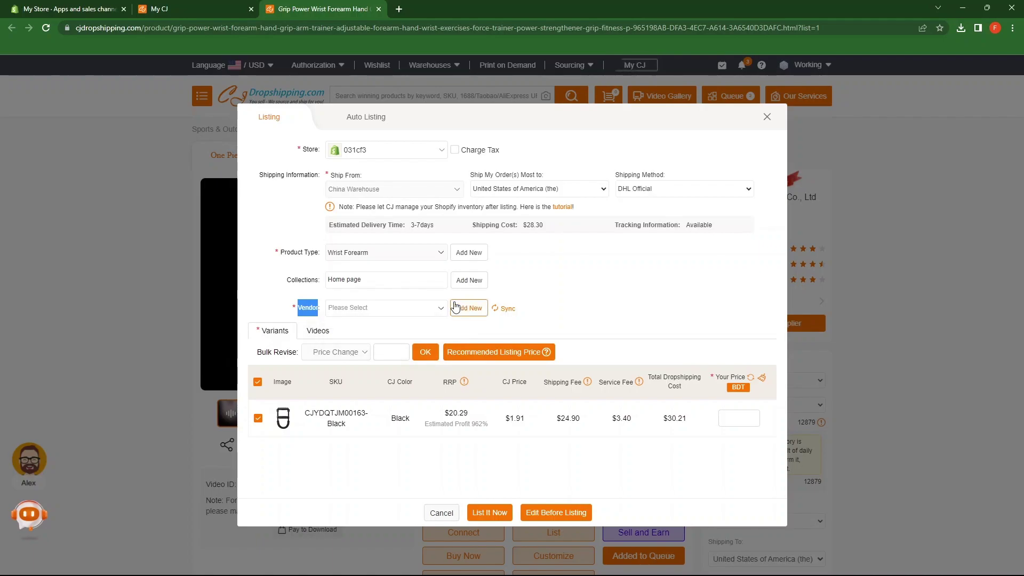
pyautogui.click(456, 308)
pyautogui.write('John Doe')
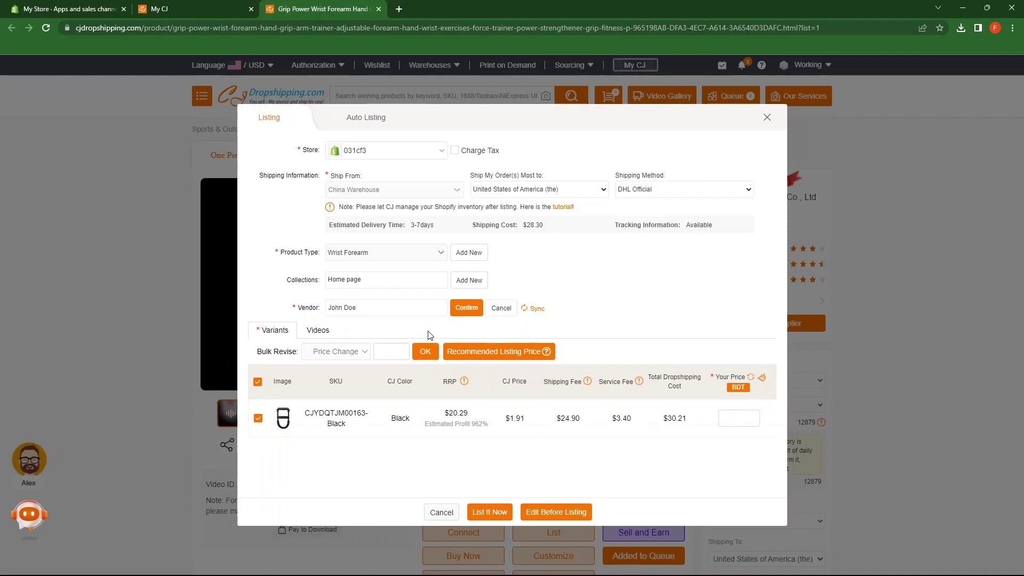
pyautogui.click(468, 313)
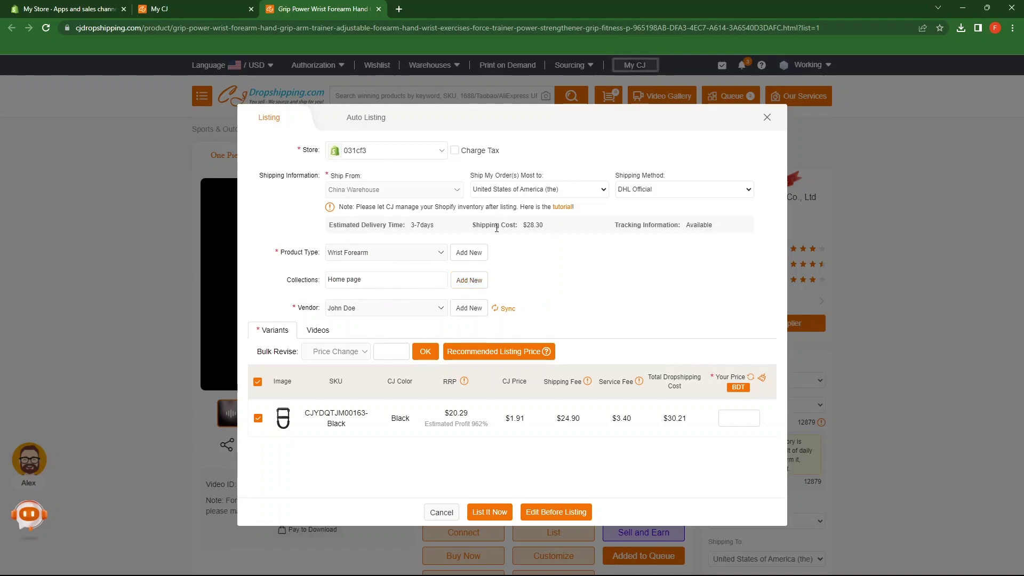
# Step: Set the variant's store price to 35 and submit the listing with List It Now
pyautogui.moveTo(503, 381); pyautogui.dragTo(707, 382)
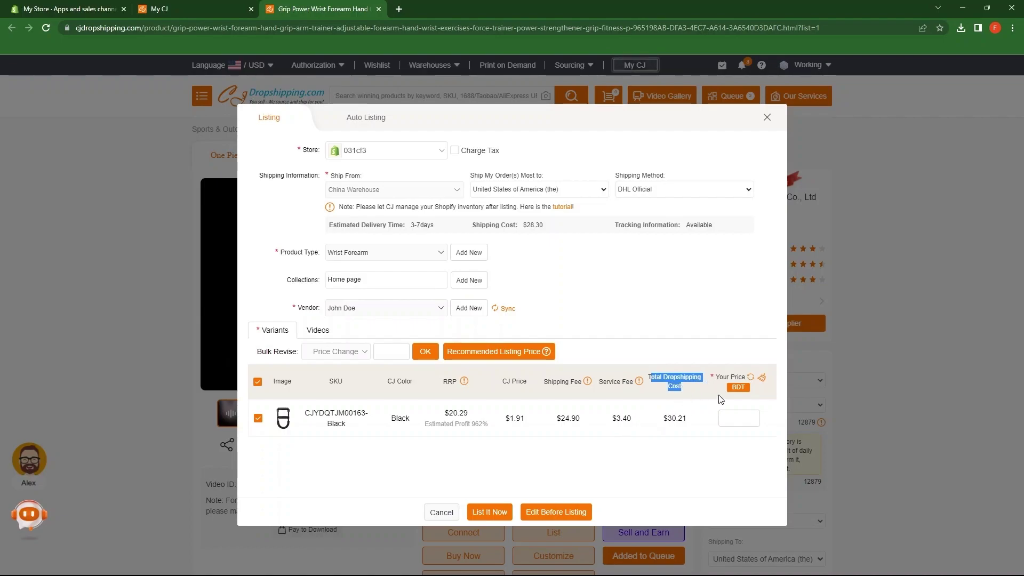
pyautogui.click(739, 418)
pyautogui.write('35')
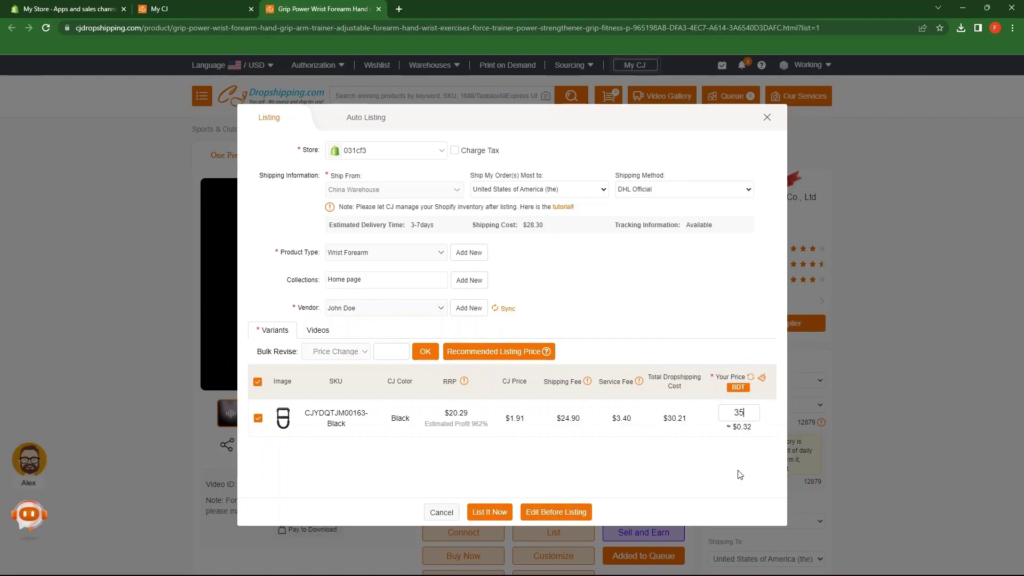
pyautogui.click(703, 475)
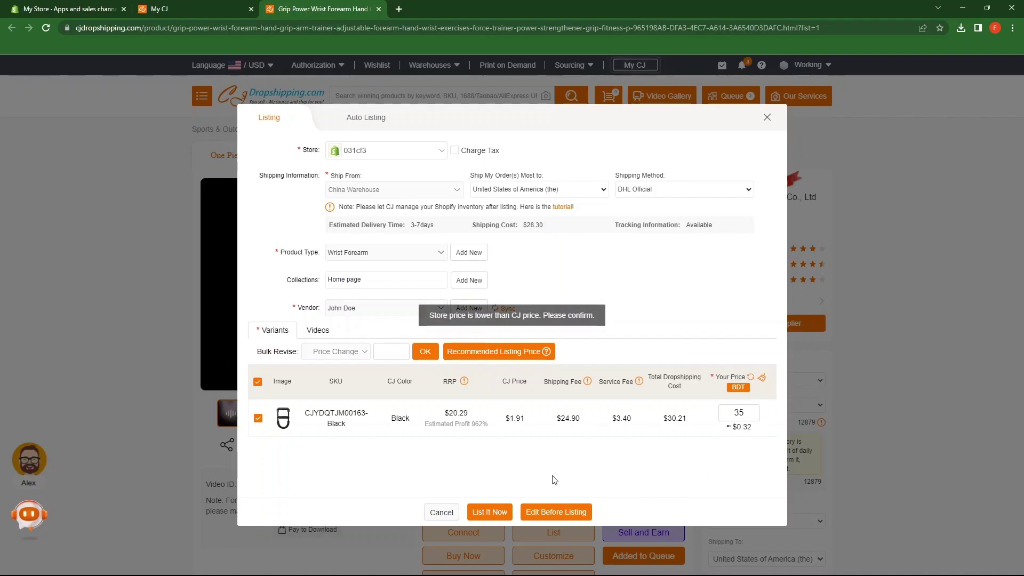
pyautogui.click(497, 512)
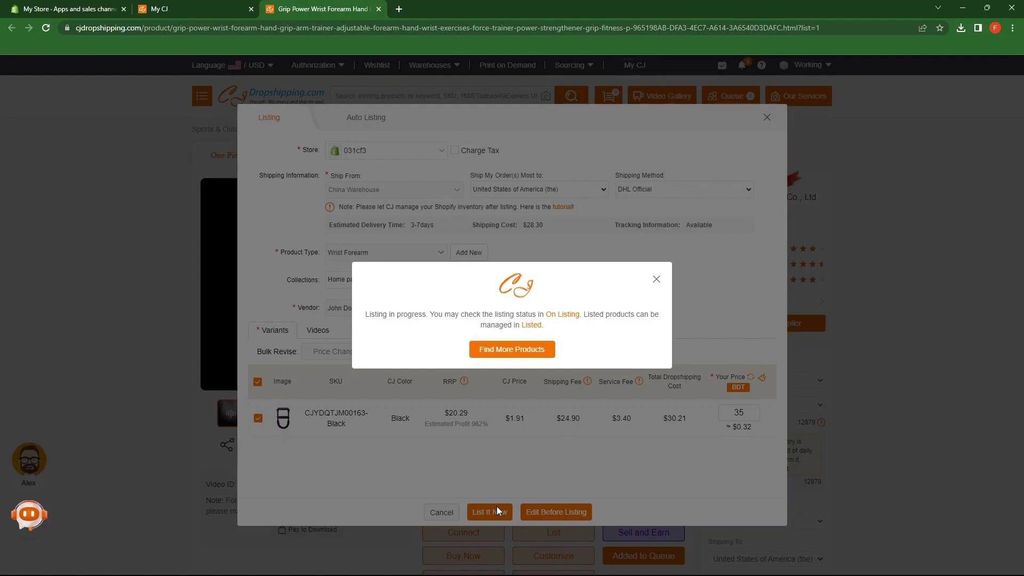
# Step: In the Shopify admin, close Settings and go to the Products list
pyautogui.tripleClick(360, 330)
pyautogui.click(107, 5)
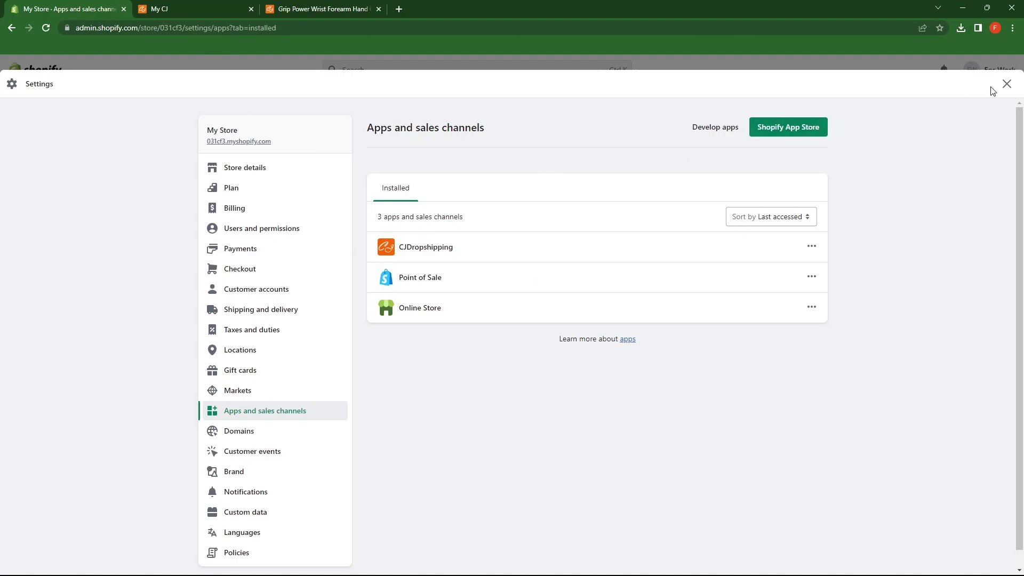
pyautogui.click(1006, 85)
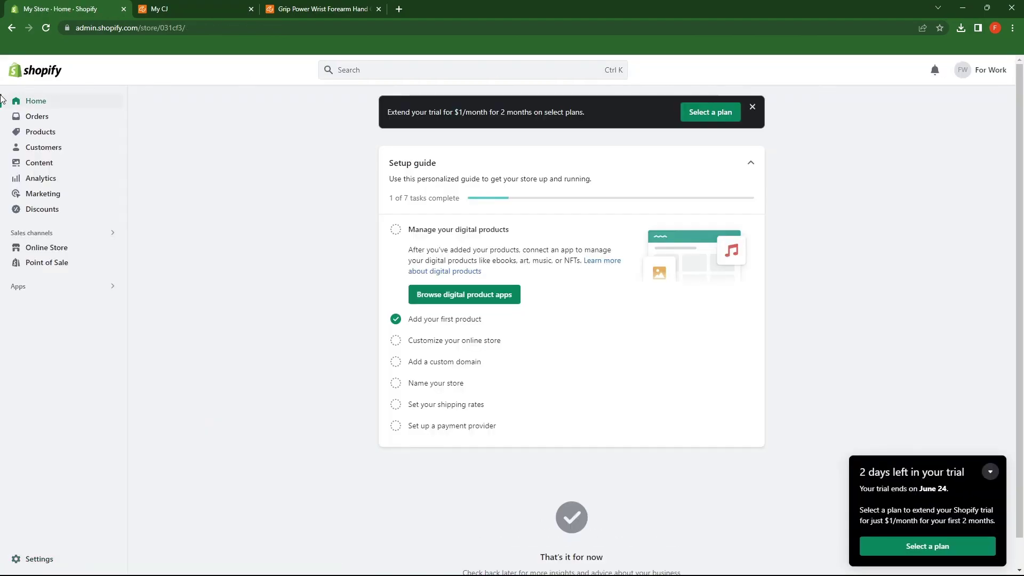
pyautogui.click(16, 138)
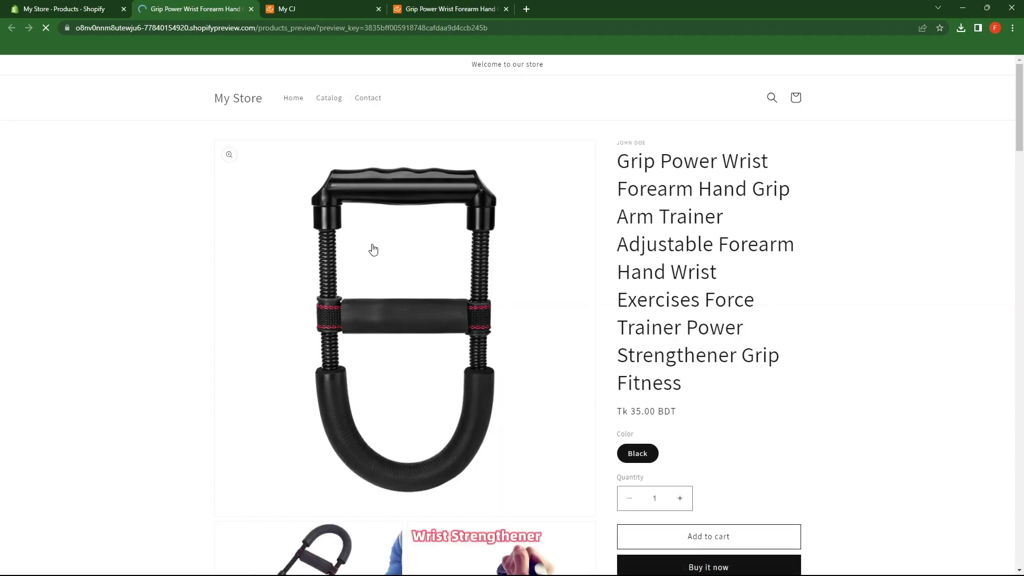
pyautogui.scroll(-1, 674, 416)
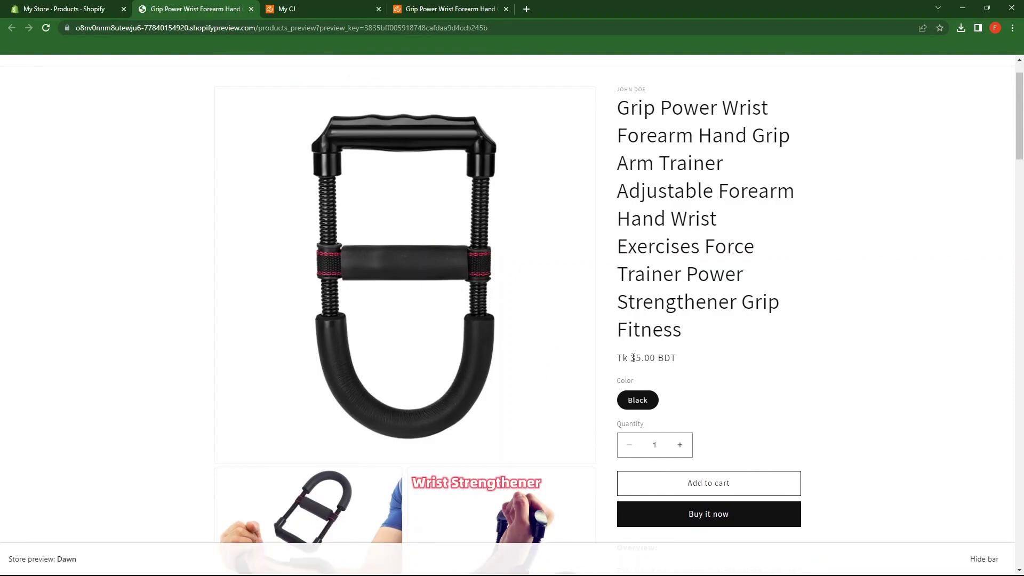
# Step: Highlight the Tk 35.00 price on the trainer's storefront product page
pyautogui.moveTo(645, 358); pyautogui.dragTo(668, 357)
pyautogui.scroll(-3, 772, 362)
pyautogui.scroll(-3, 400, 422)
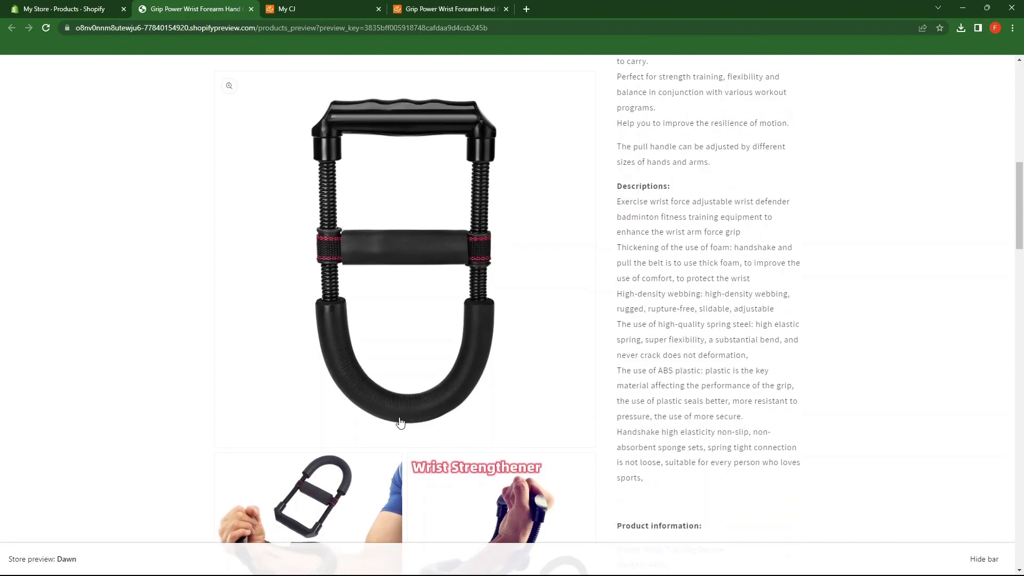